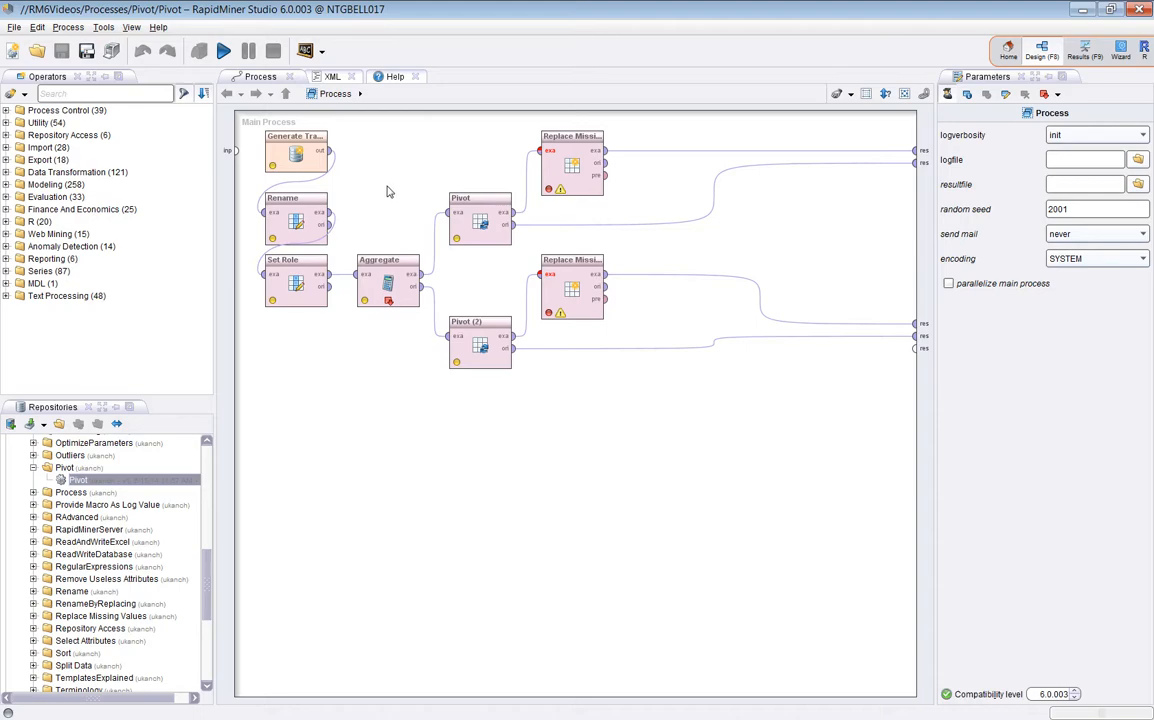
- Remove the breakpoint from Aggregate, set a breakpoint after Set Role, save the process and run it
left_click(295, 160)
left_click(386, 282)
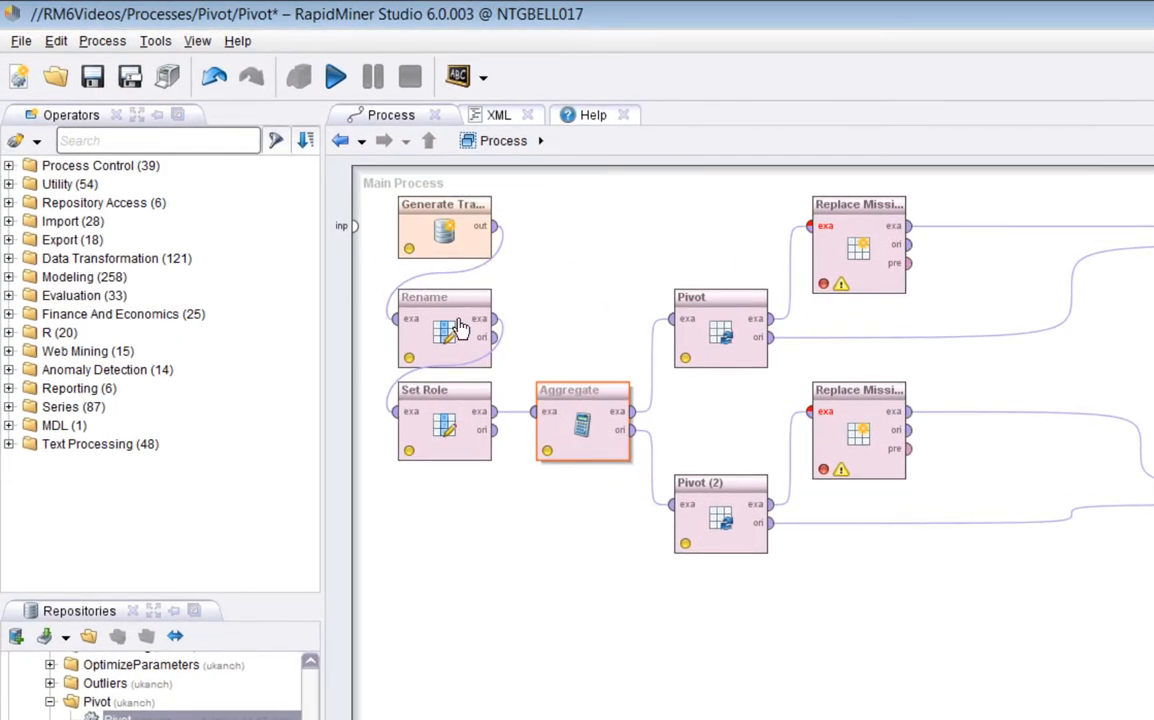
left_click(415, 298)
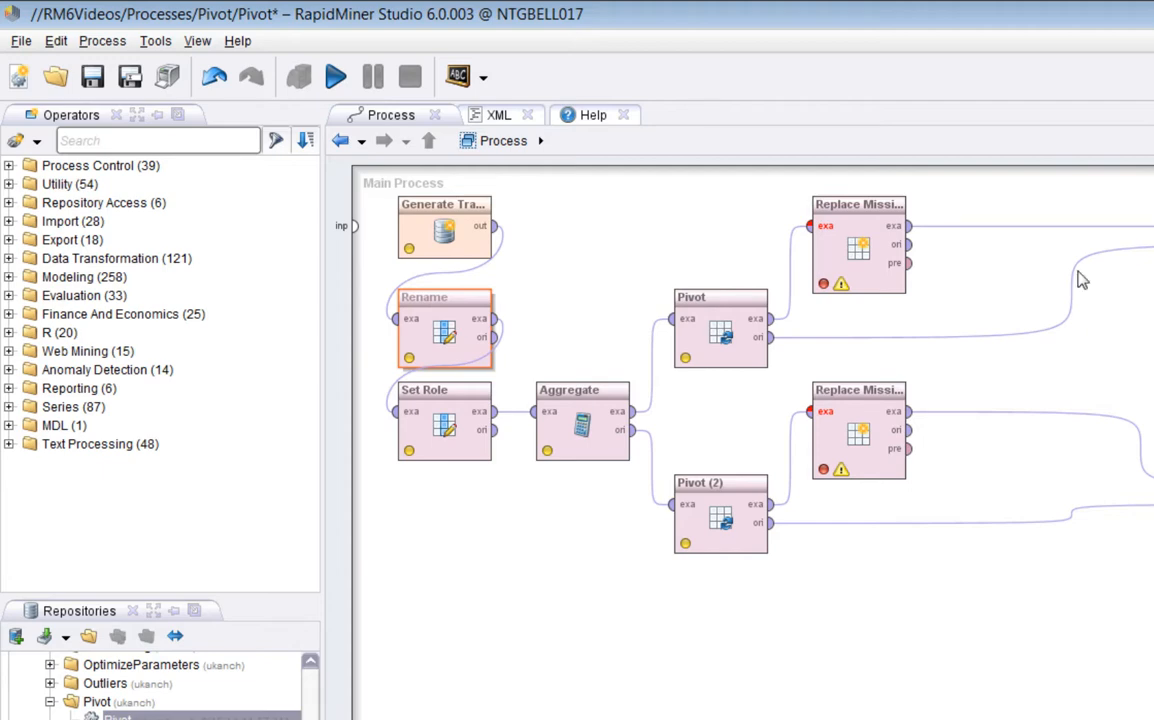
left_click(416, 446)
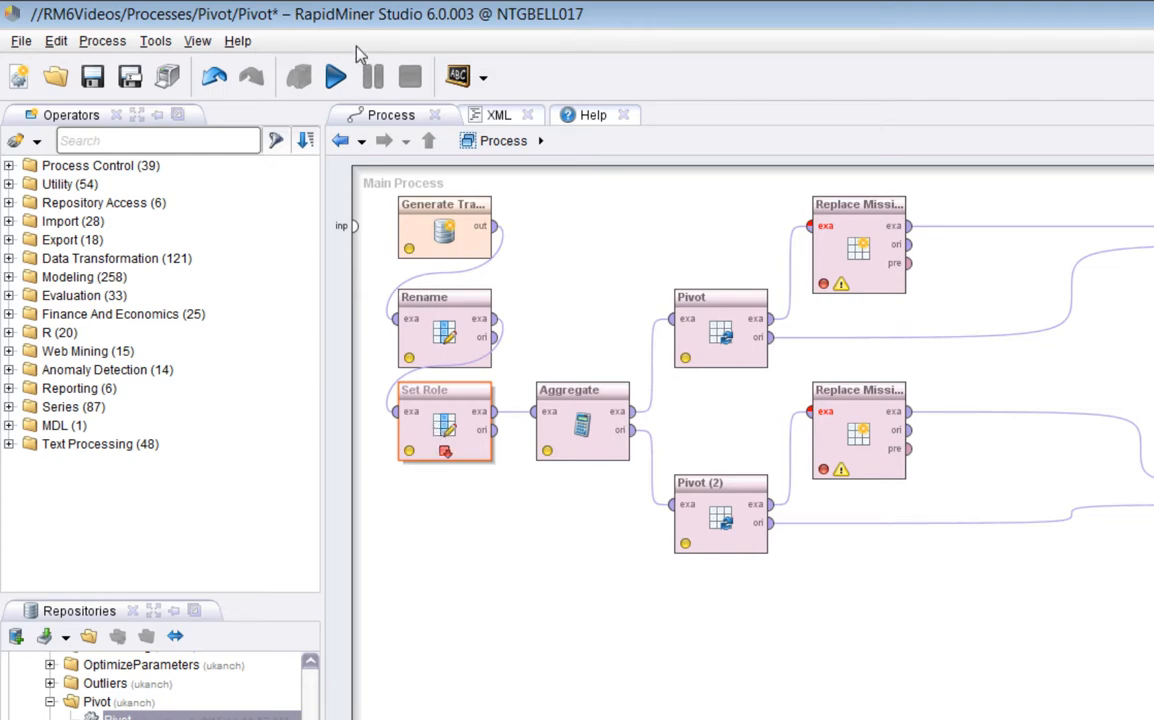
key("ctrl+s")
left_click(337, 78)
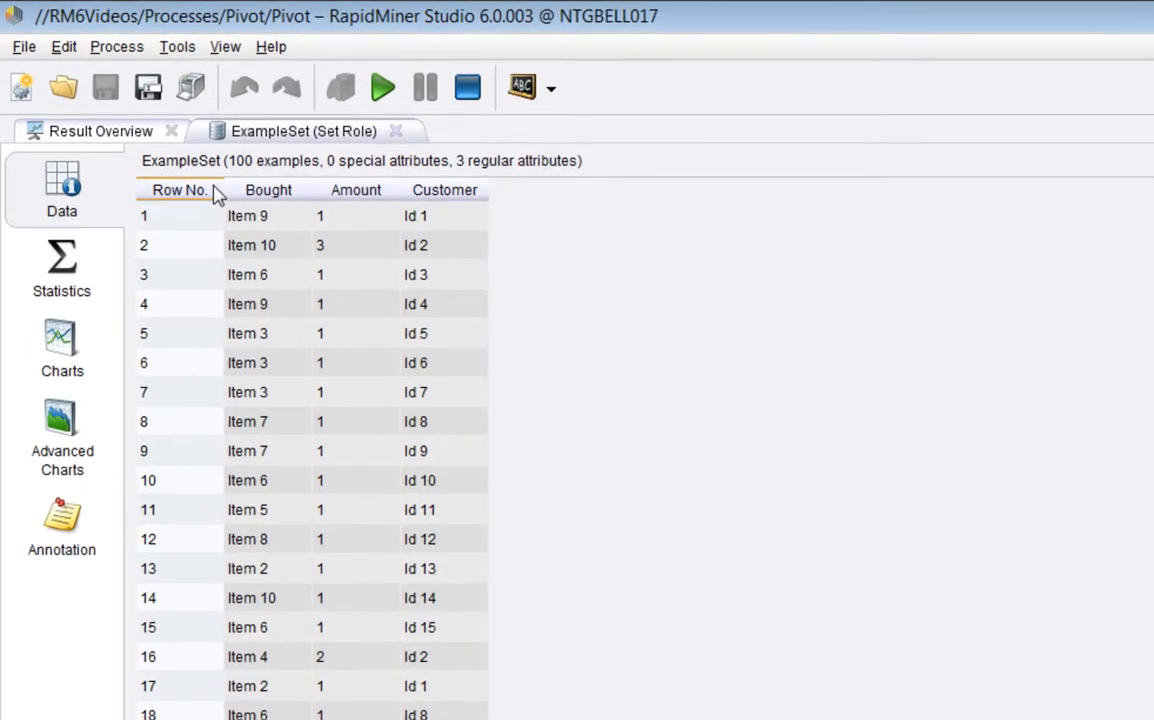
- Examine the Set Role example set, sort it by Customer and select all of the first customer's purchase rows
left_click(463, 233)
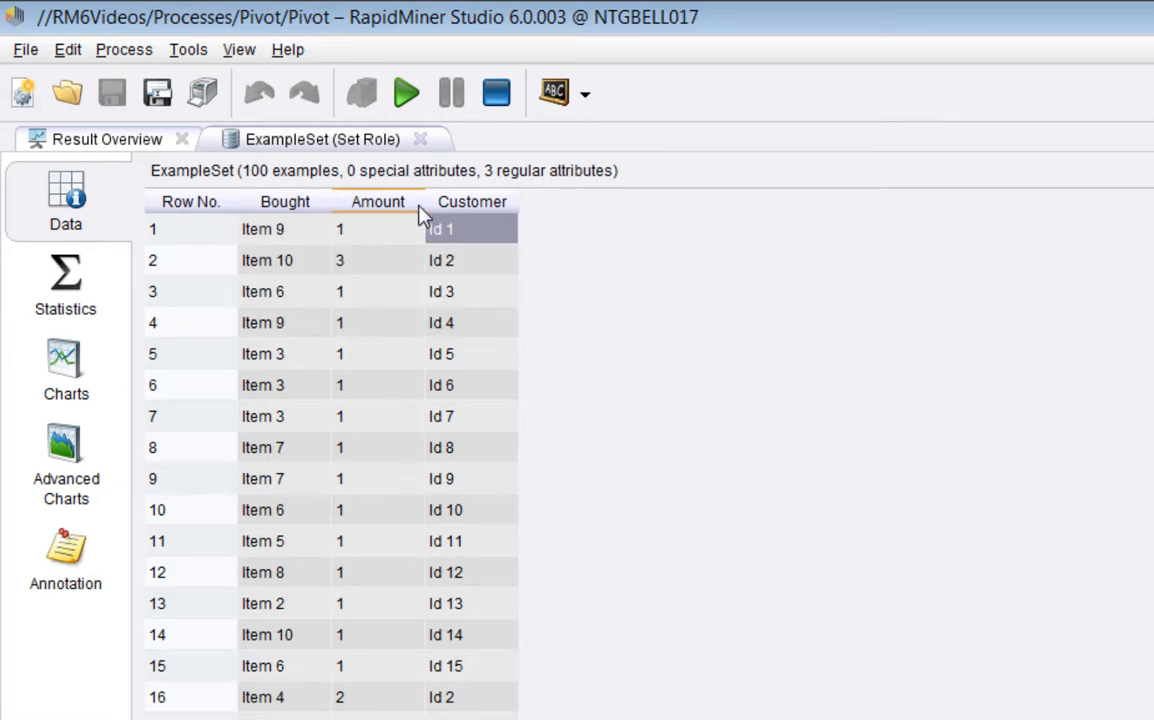
left_click_drag(438, 243, 296, 663)
left_click(290, 640)
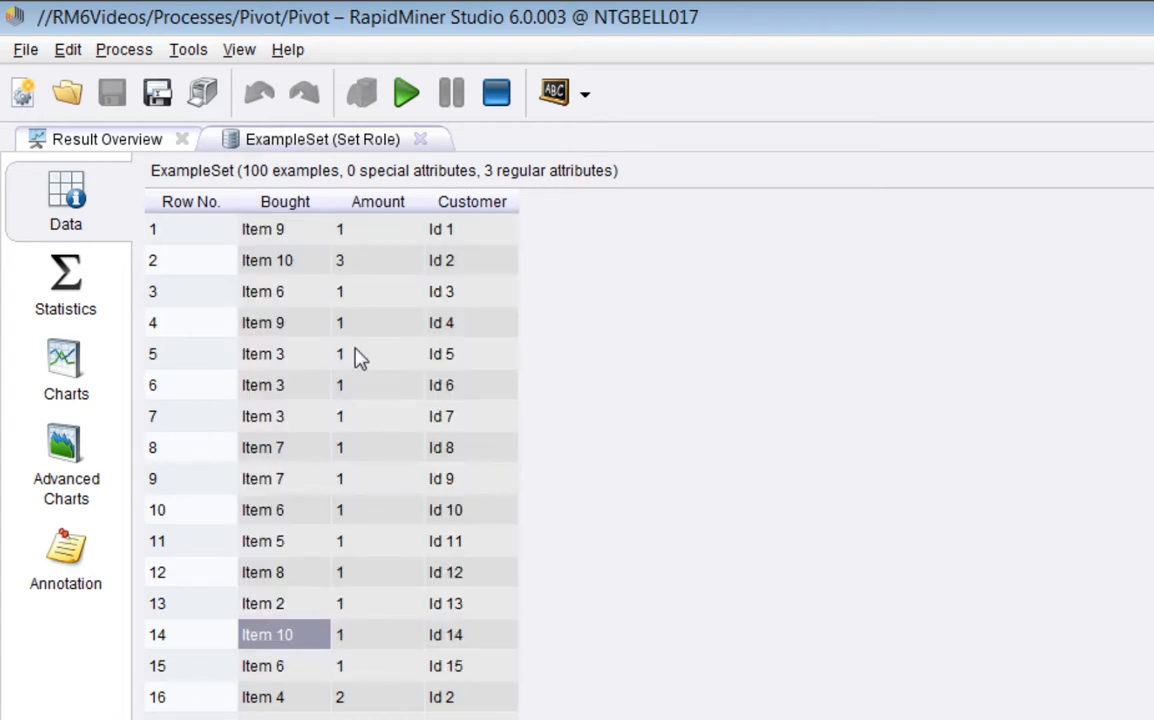
left_click(483, 238)
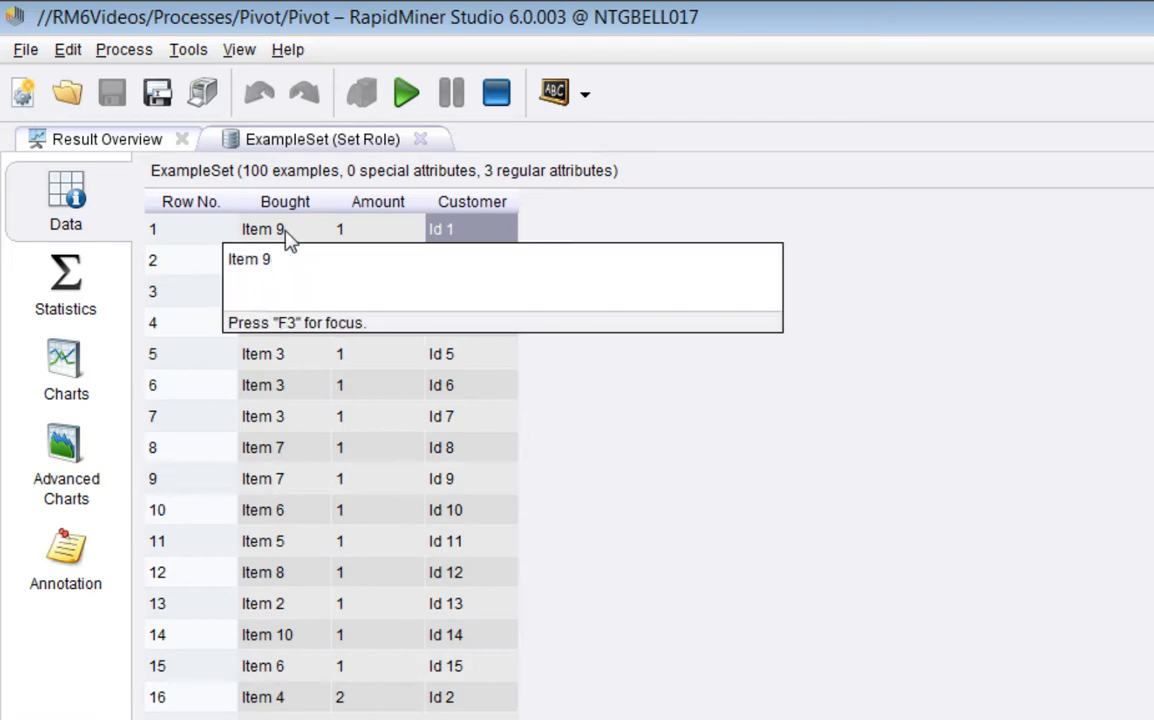
left_click(466, 202)
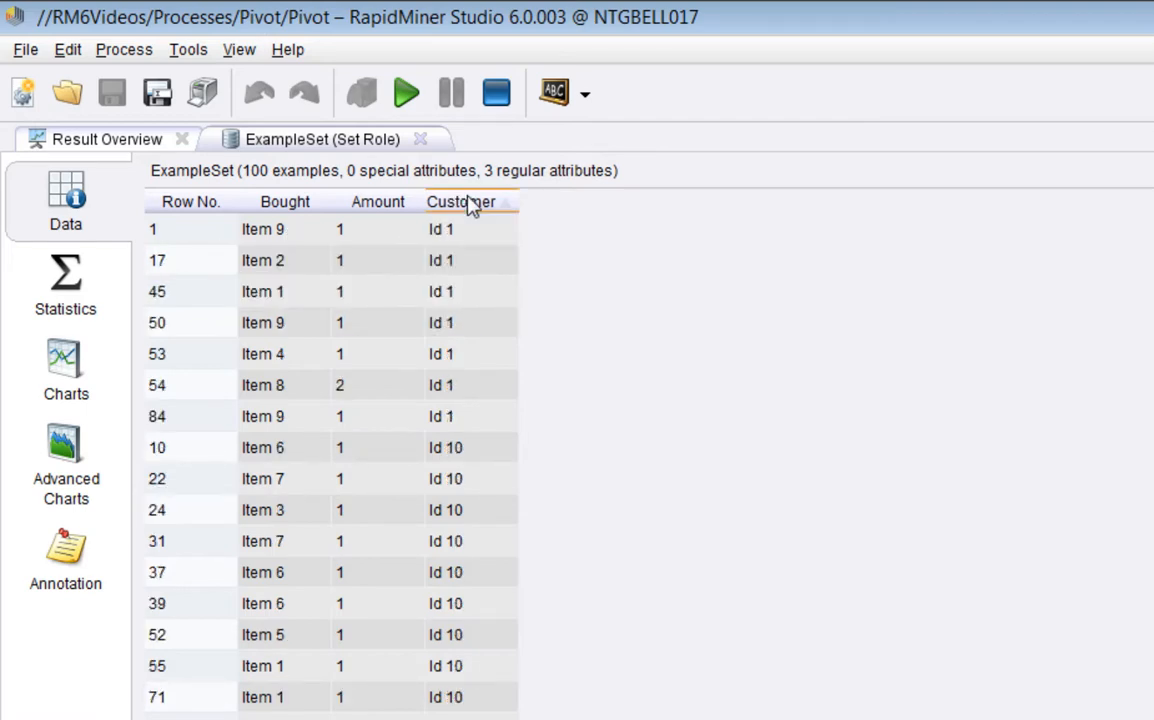
left_click_drag(479, 235, 325, 420)
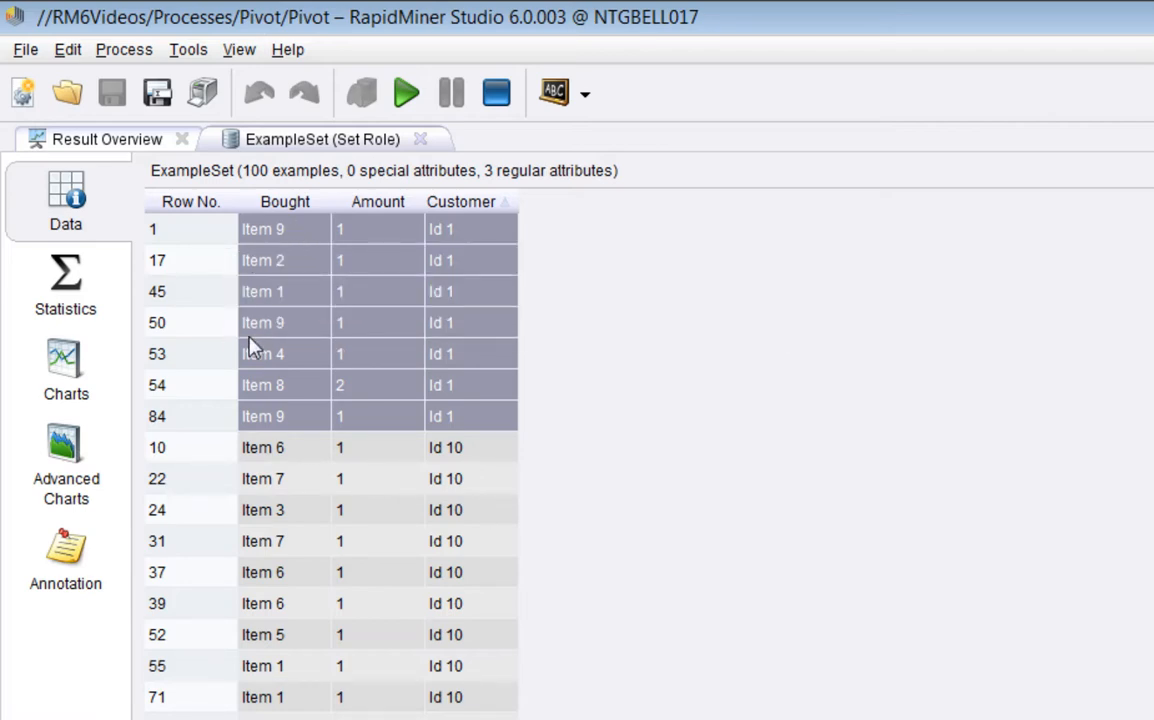
- Stop the paused process and remove the breakpoint from Set Role in the process design
left_click(502, 104)
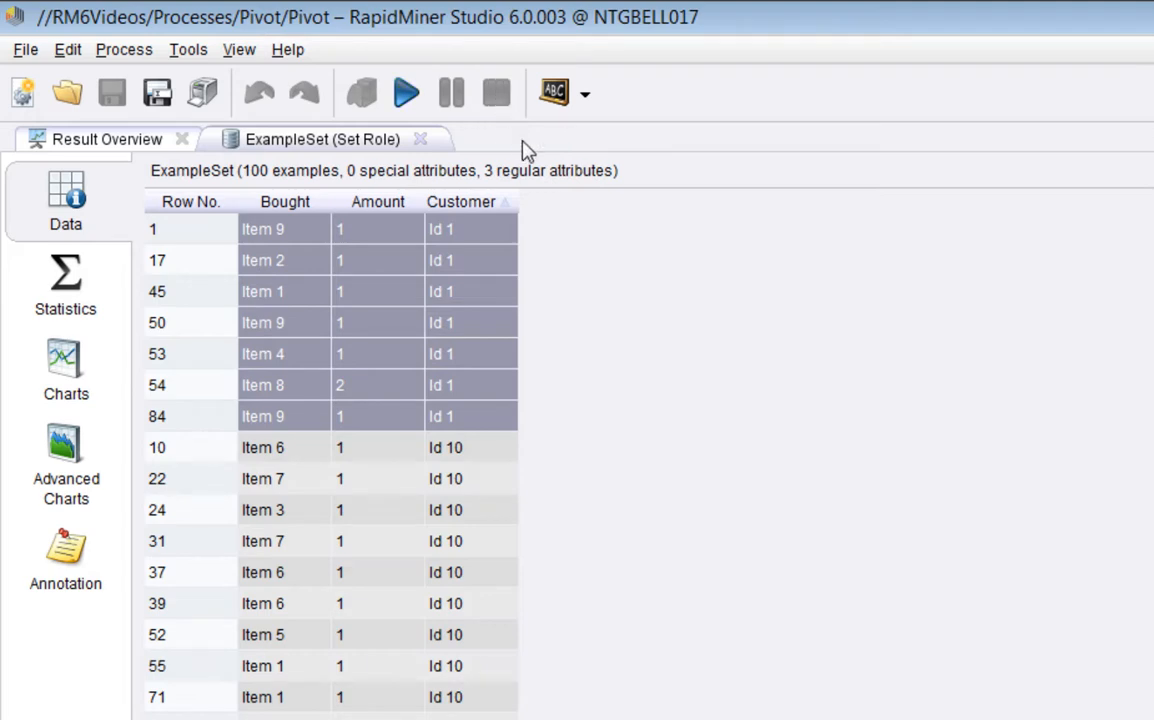
key("F8")
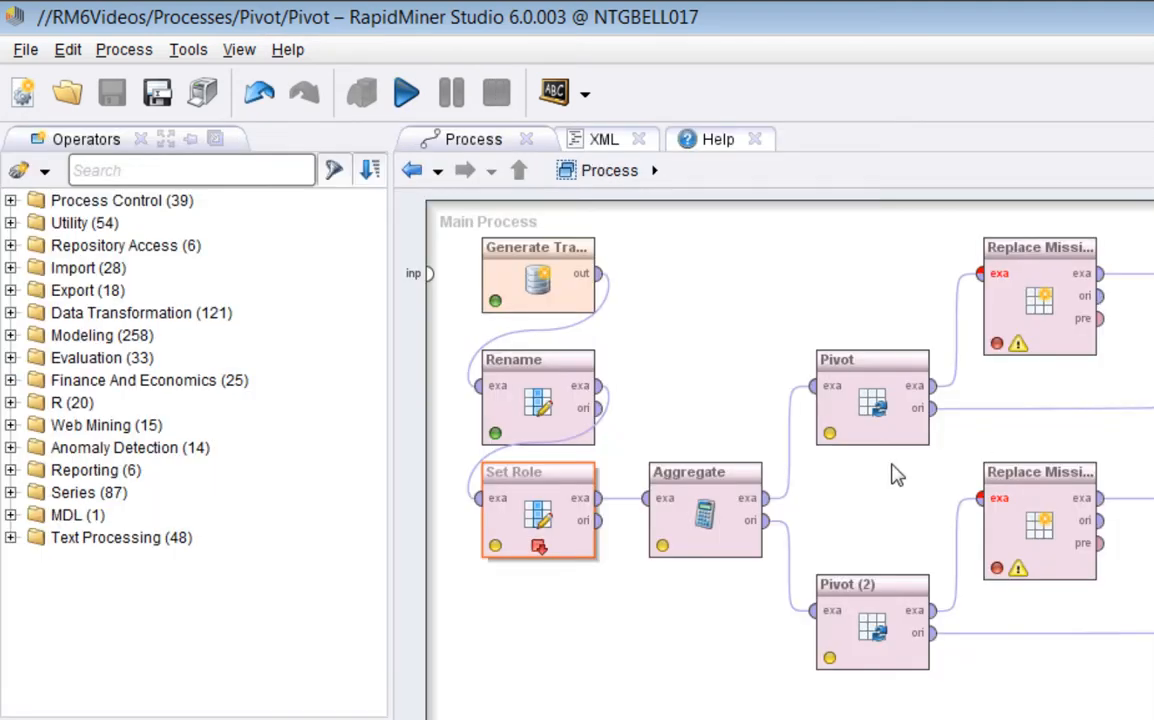
key("F7")
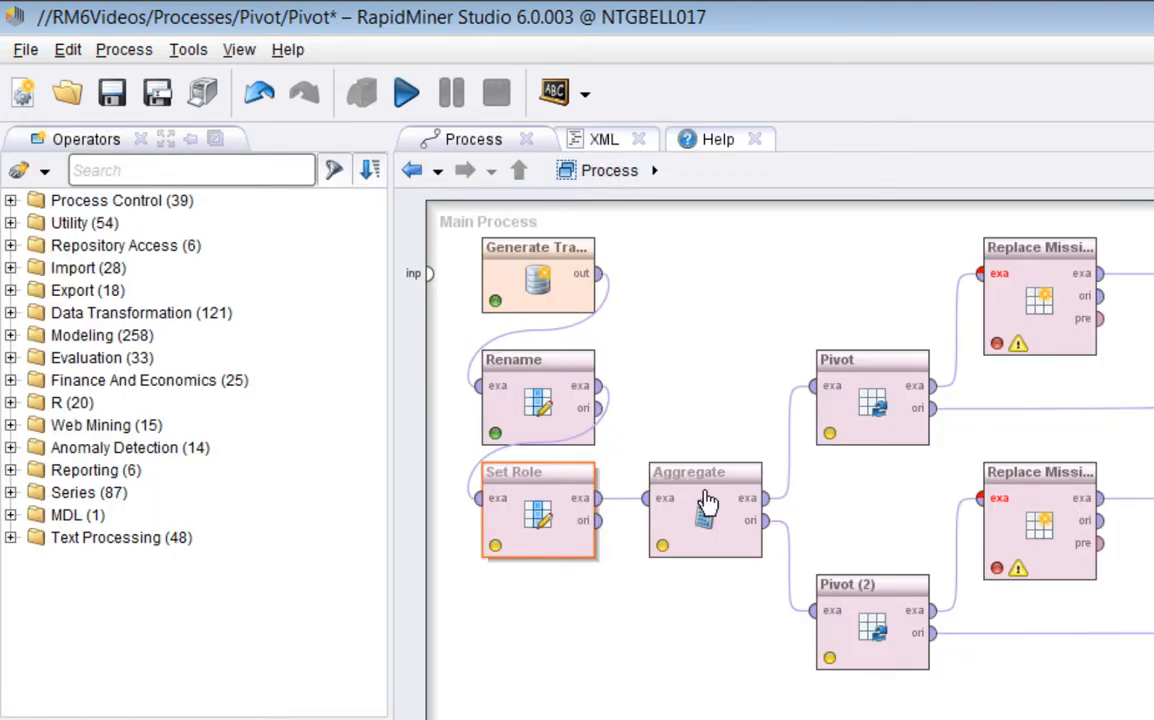
- Review the Pivot (2) operator's group attribute and the available choices for its index attribute
left_click(888, 632)
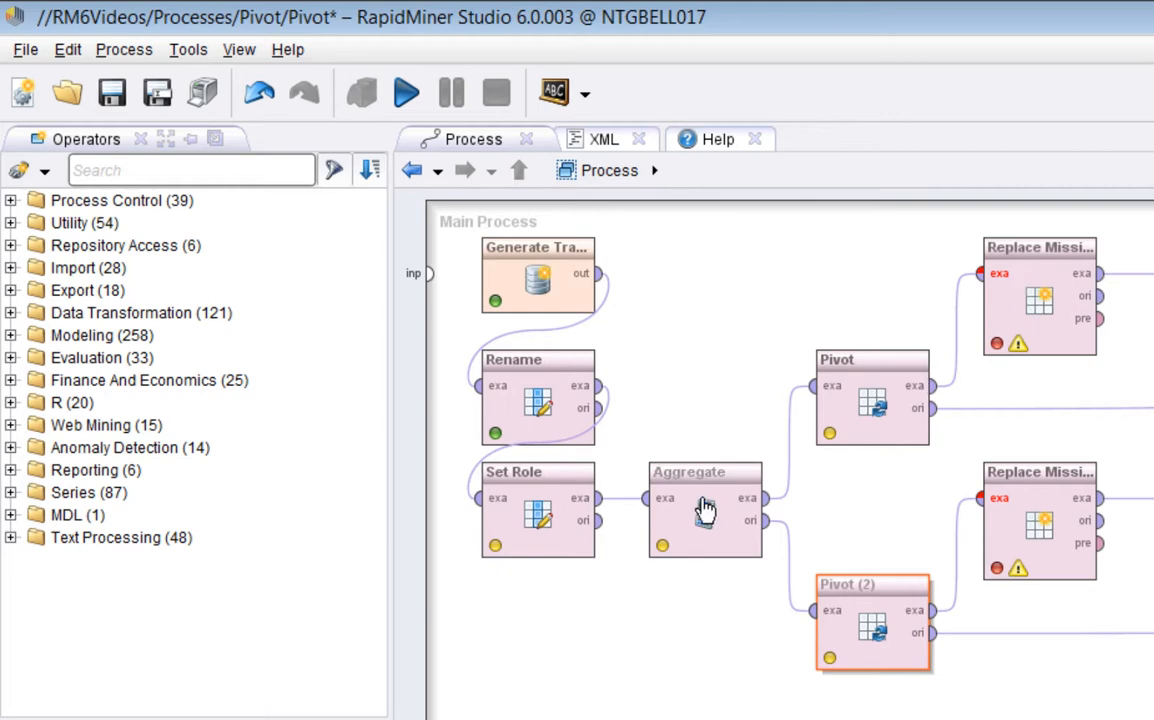
left_click(1045, 535)
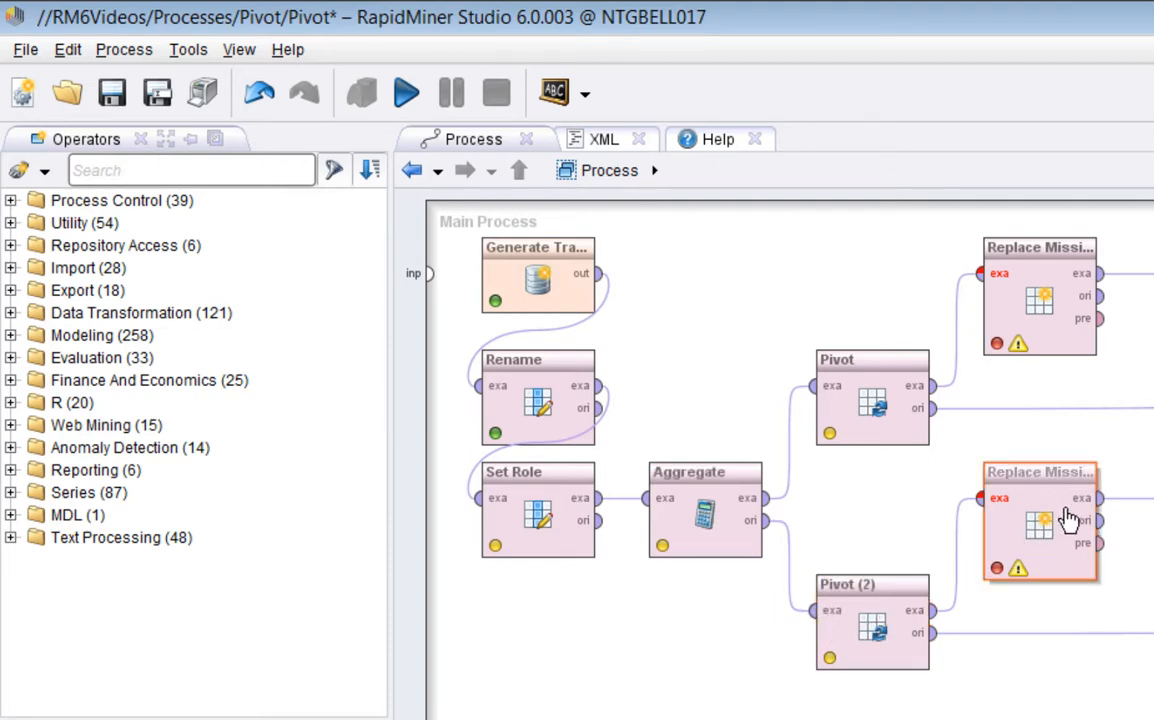
left_click(863, 647)
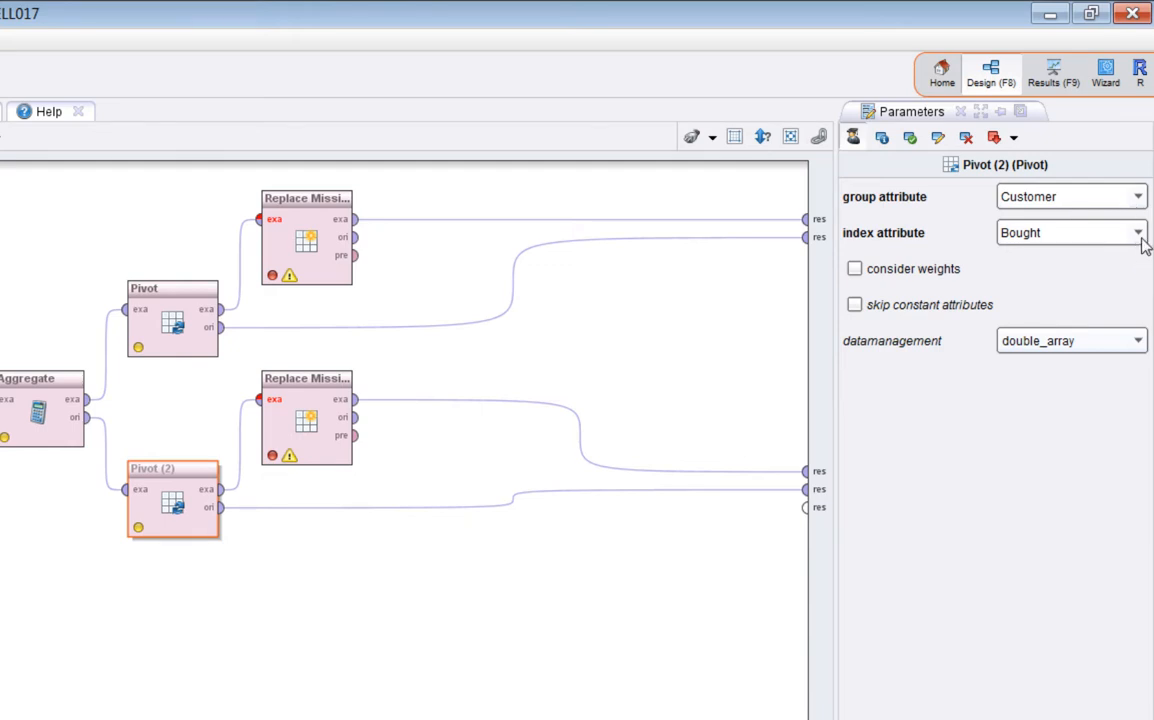
left_click(1139, 233)
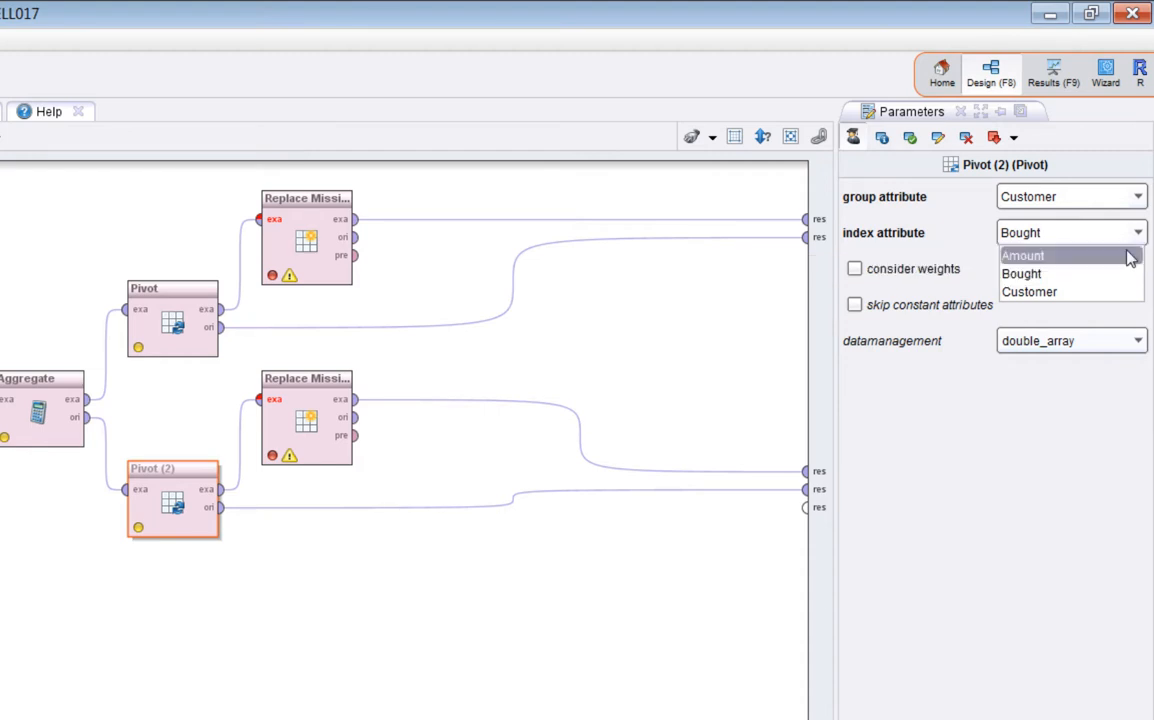
left_click(949, 236)
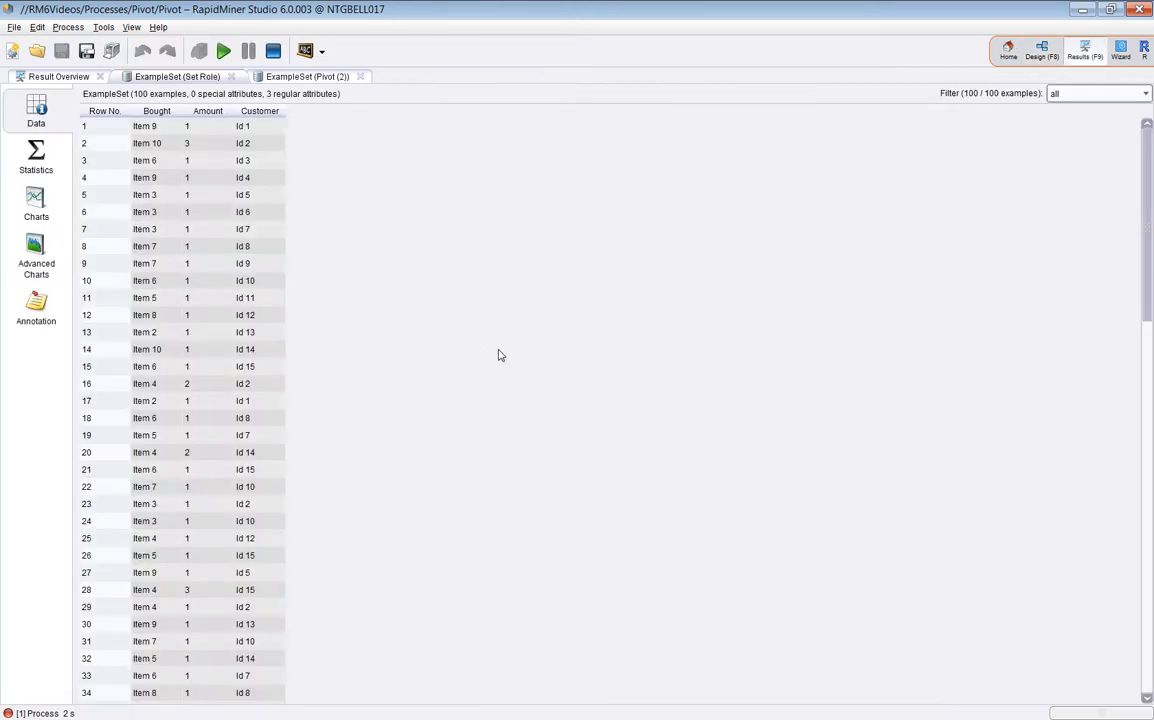
- Sort the Set Role result table by Customer and select the first customer's rows
left_click(257, 115)
left_click_drag(258, 126, 160, 229)
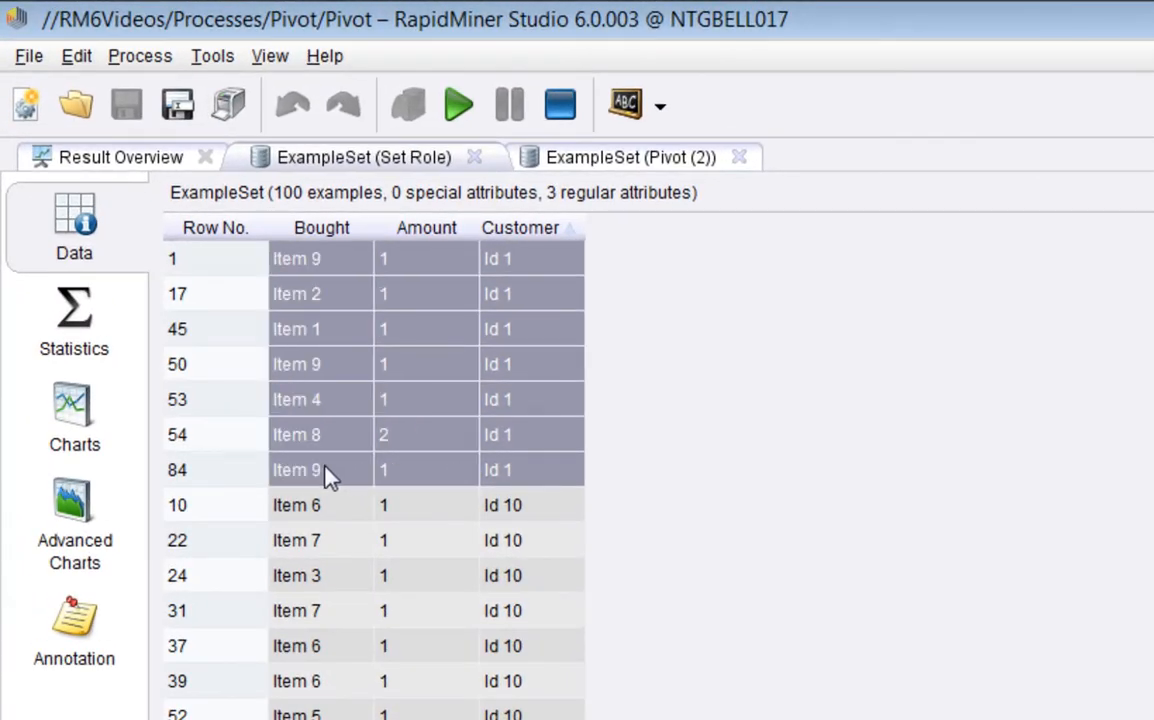
- Show the Pivot (2) result table and widen its columns to fit the full attribute names
left_click(590, 160)
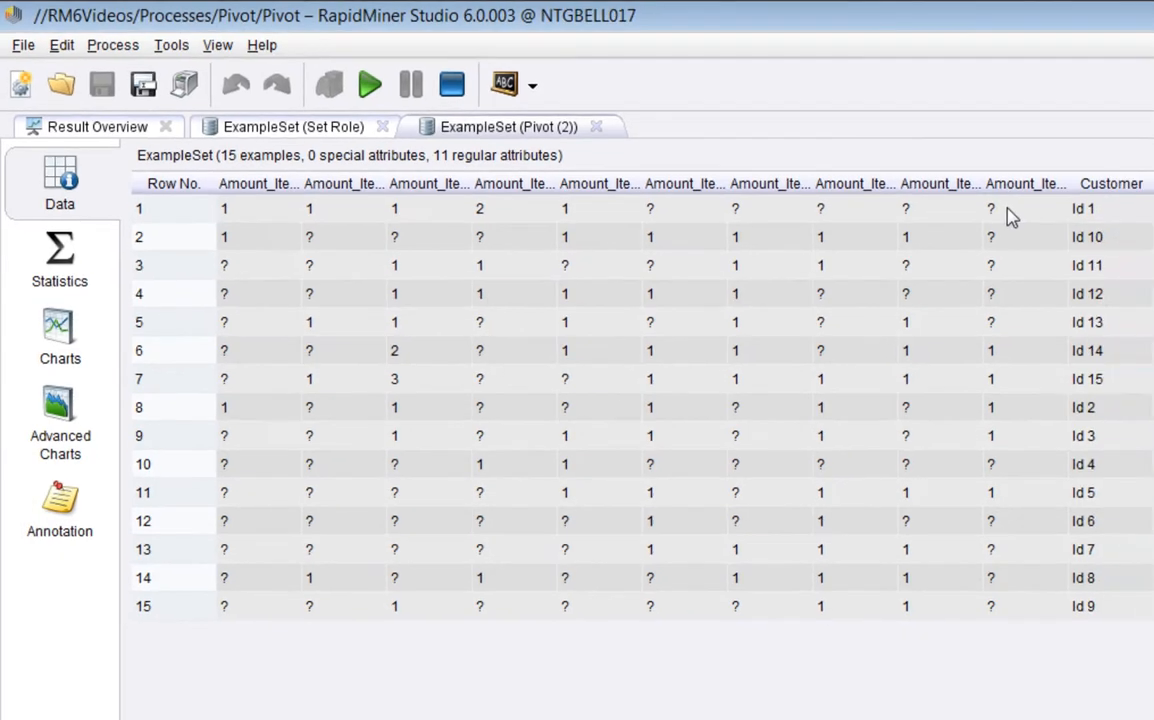
right_click(1100, 252)
left_click(1100, 323)
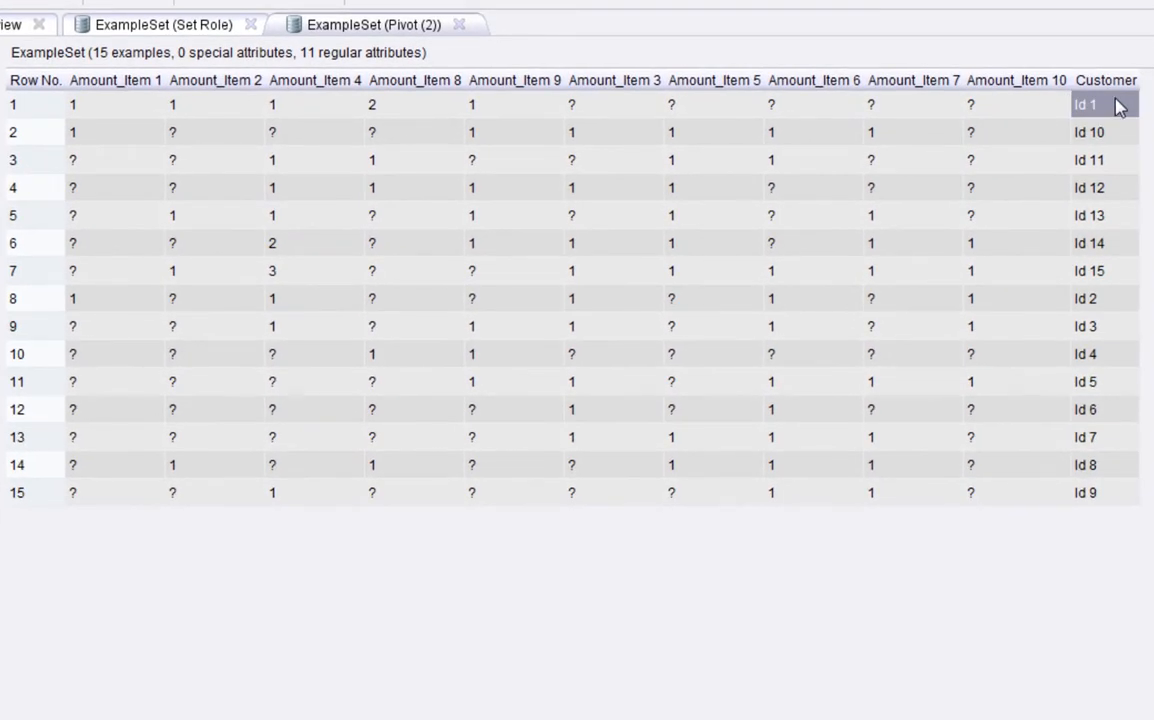
- Inspect the first customer's row in the pivoted table, covering each filled item amount and the missing values
left_click(124, 111)
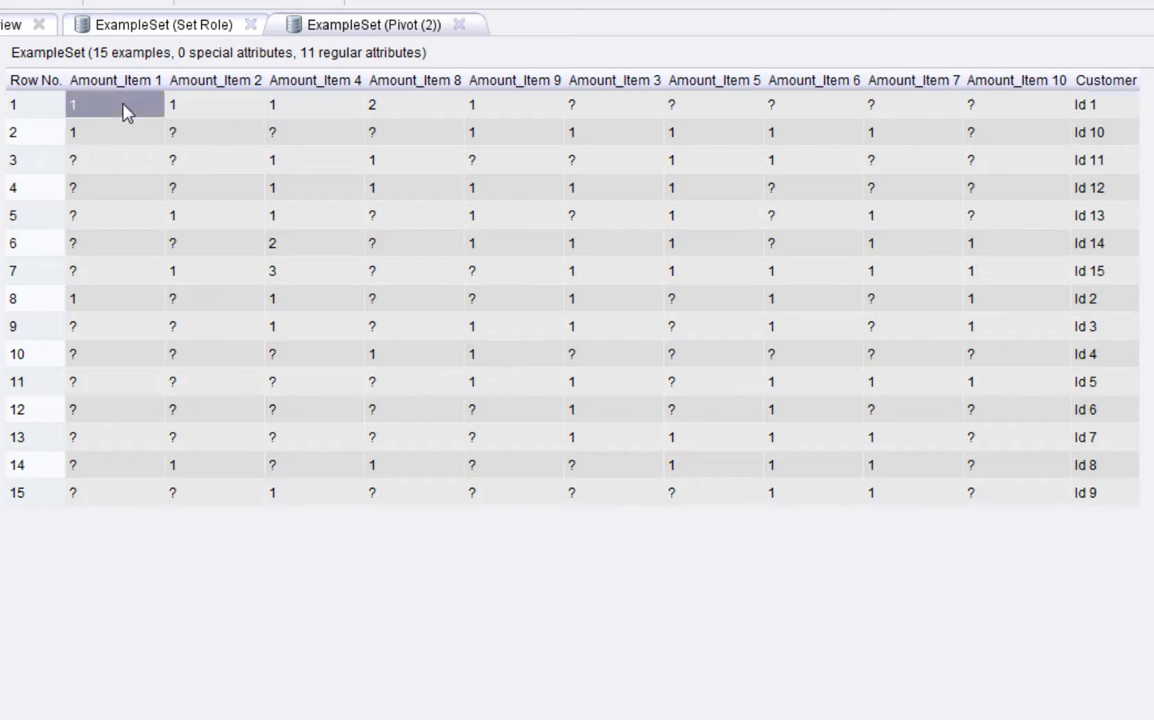
left_click(195, 115)
left_click(302, 113)
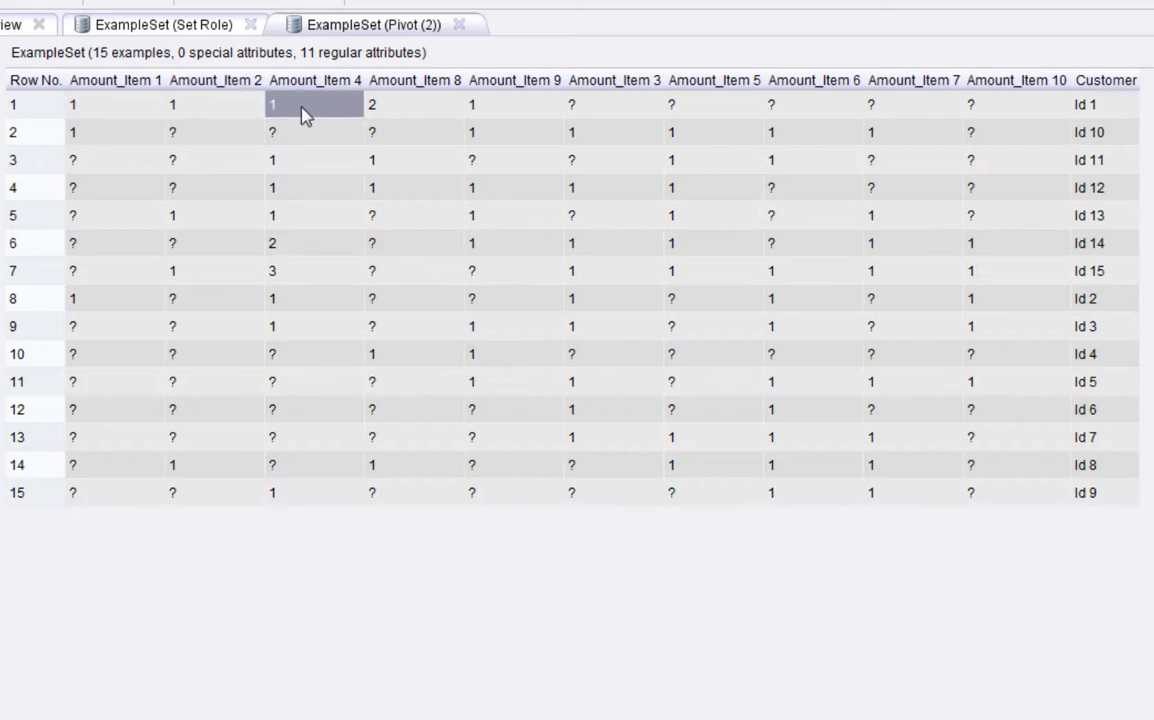
left_click(392, 115)
left_click(525, 116)
left_click(598, 113)
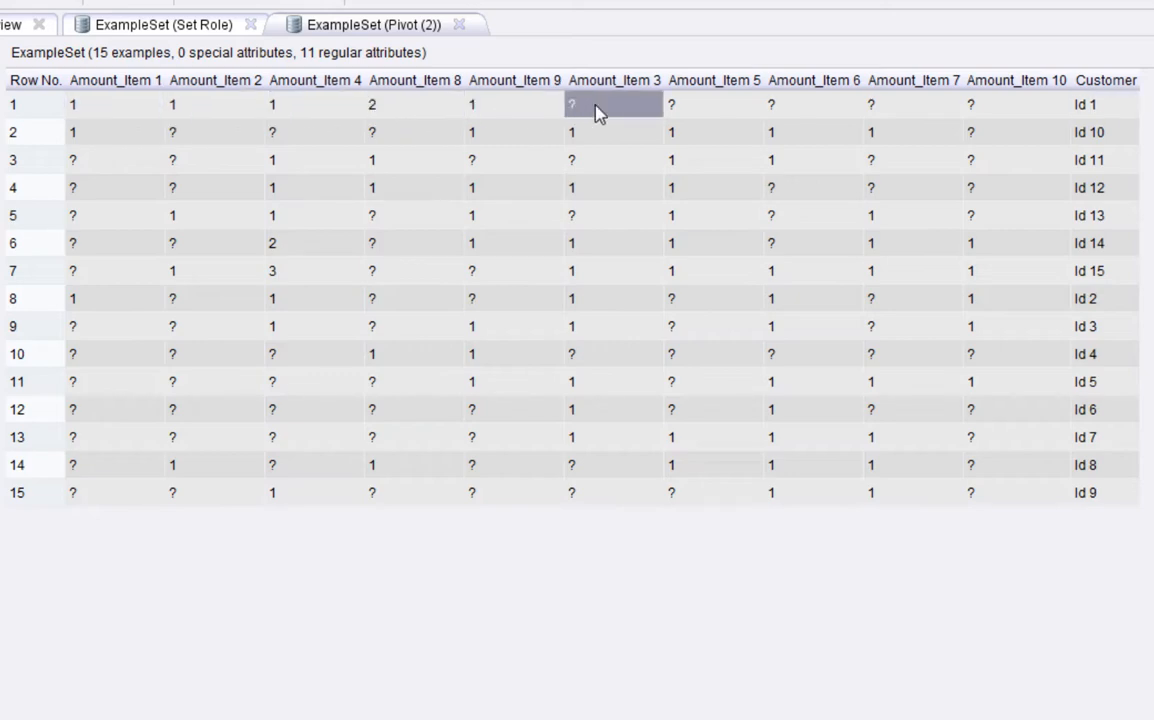
left_click(1025, 105, "shift")
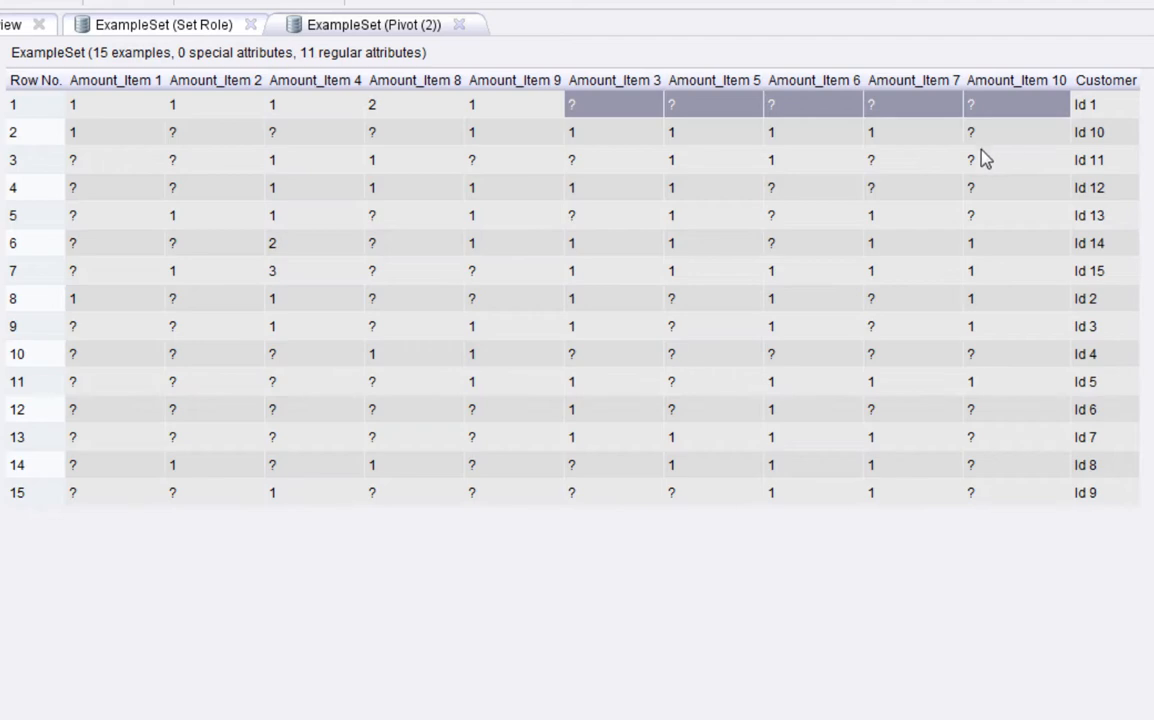
left_click_drag(100, 110, 494, 118)
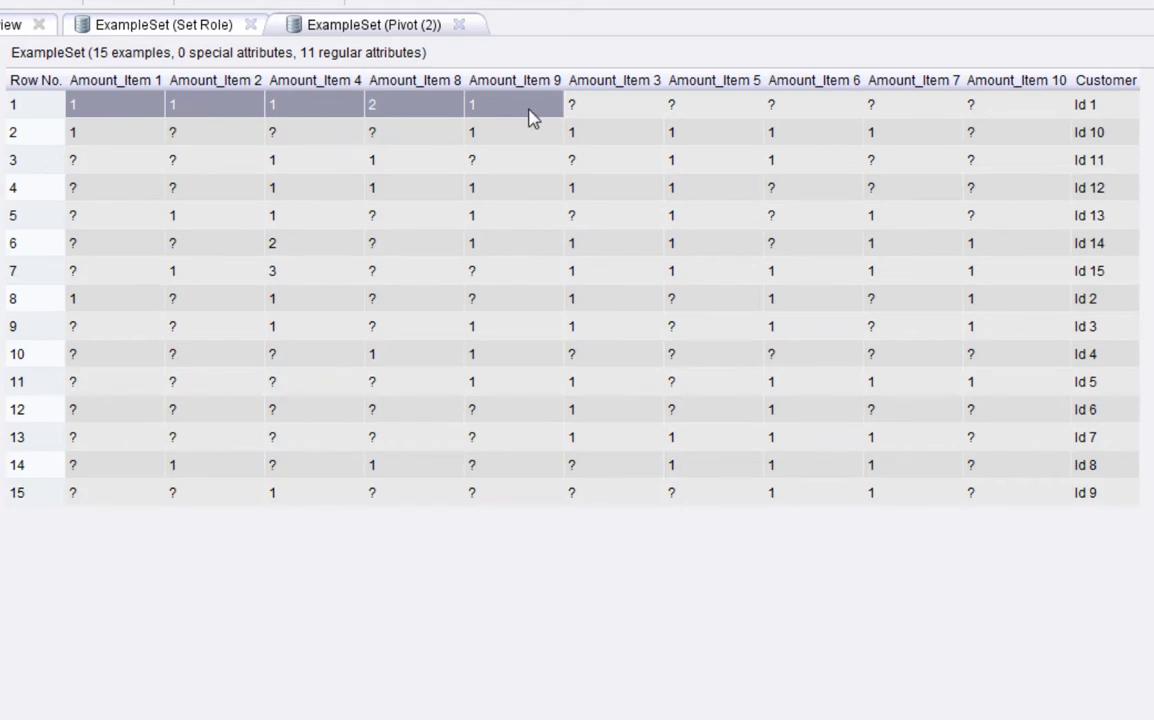
- Examine the first customer's amounts and repeated Item 9 purchases in the Set Role result table
left_click(138, 33)
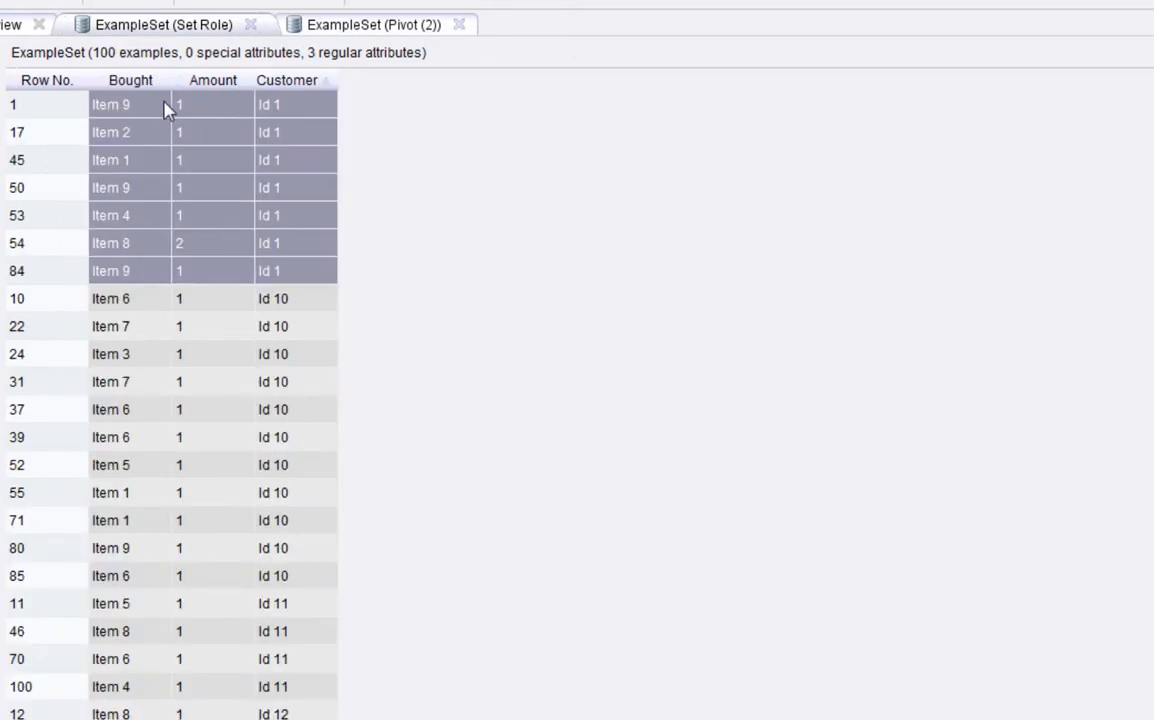
left_click_drag(186, 110, 196, 270)
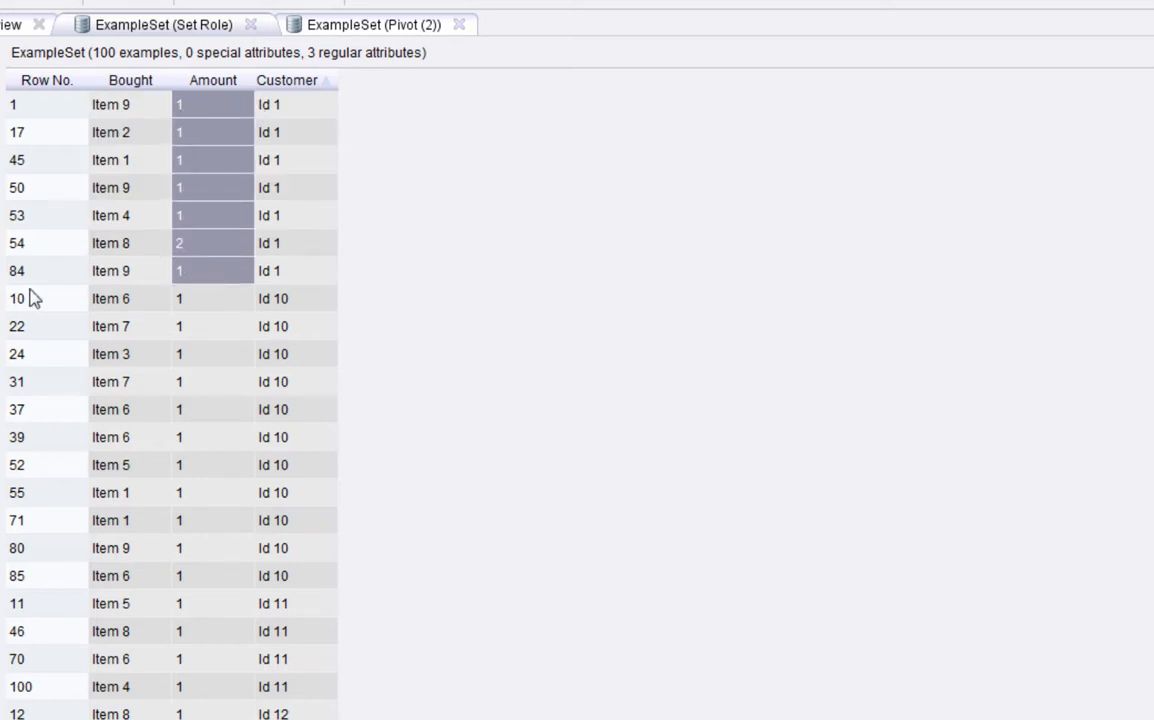
left_click(108, 278)
mouse_move(108, 278)
left_mouse_down()
mouse_move(116, 255)
mouse_move(116, 268)
left_mouse_up()
left_click(118, 190)
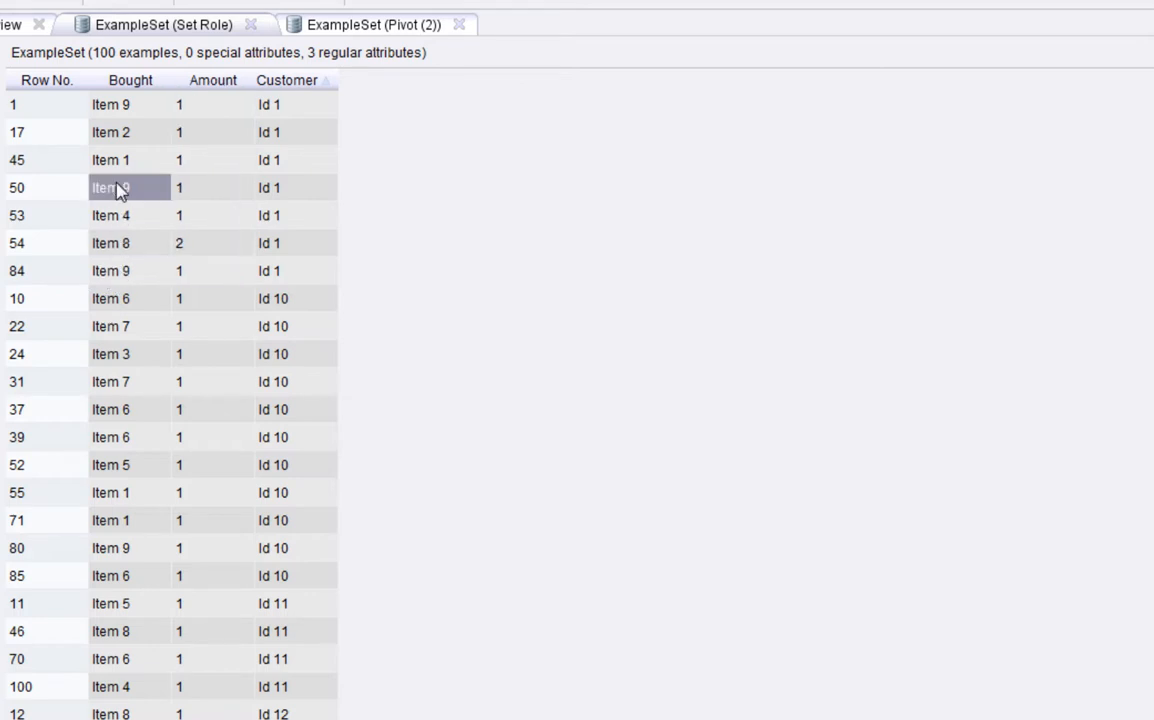
left_click(122, 106)
left_click(116, 271)
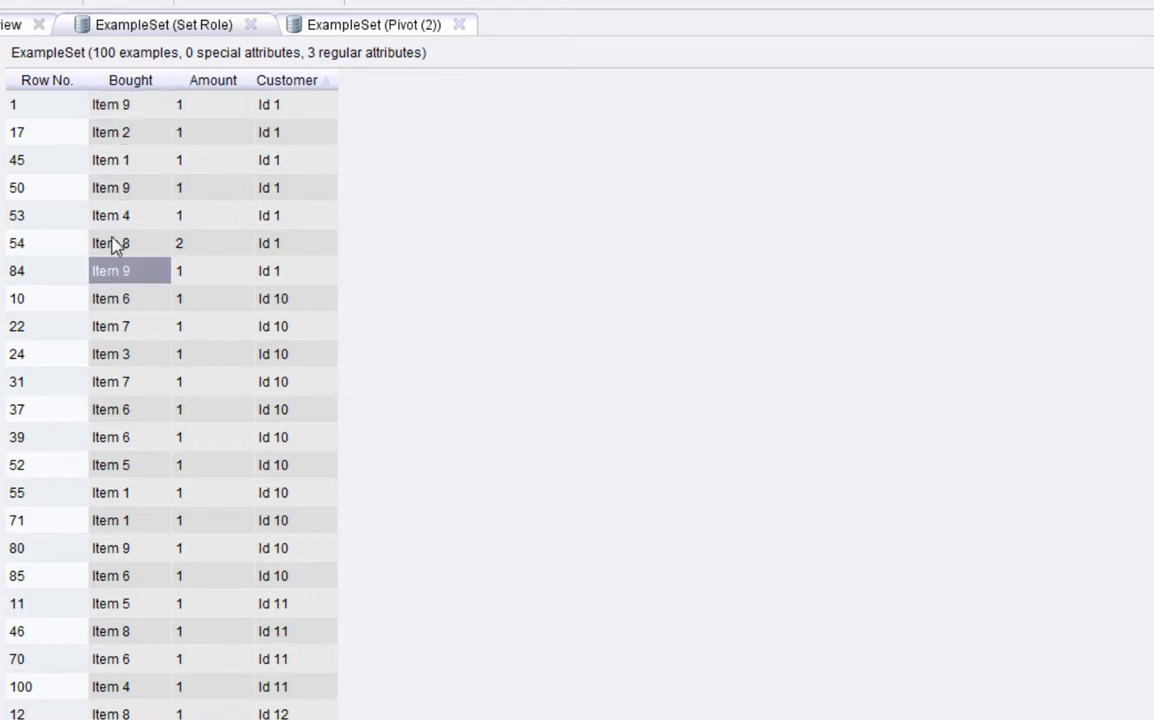
left_click(105, 188)
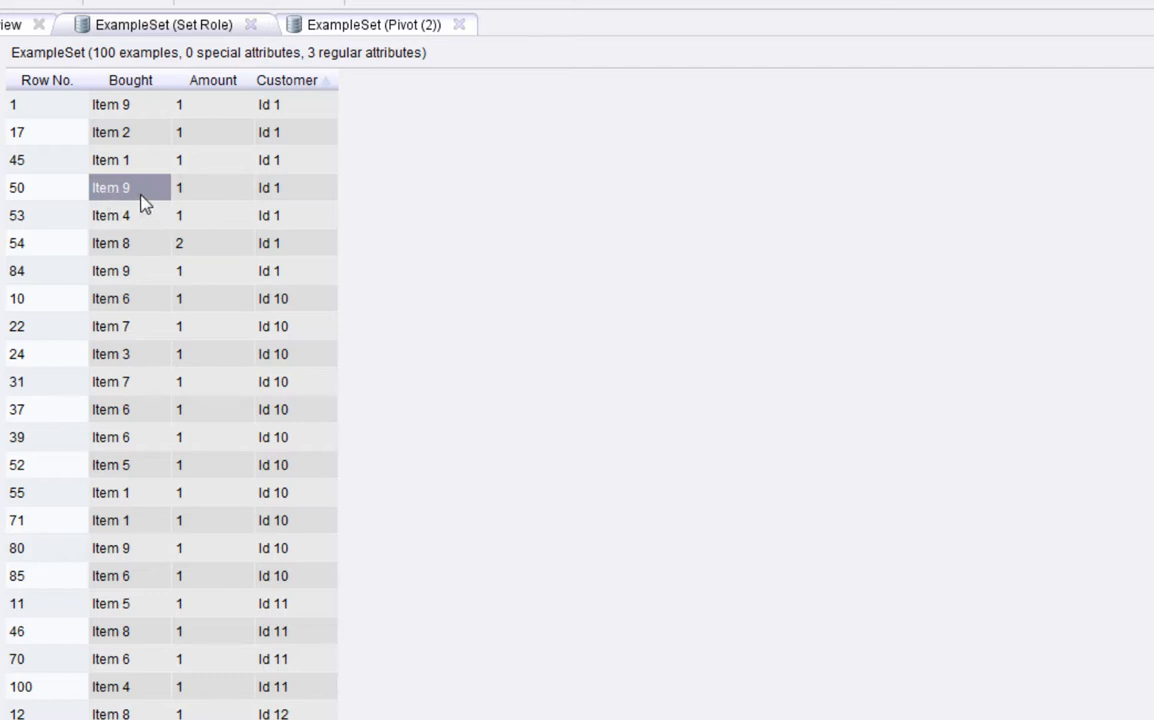
left_click(133, 274)
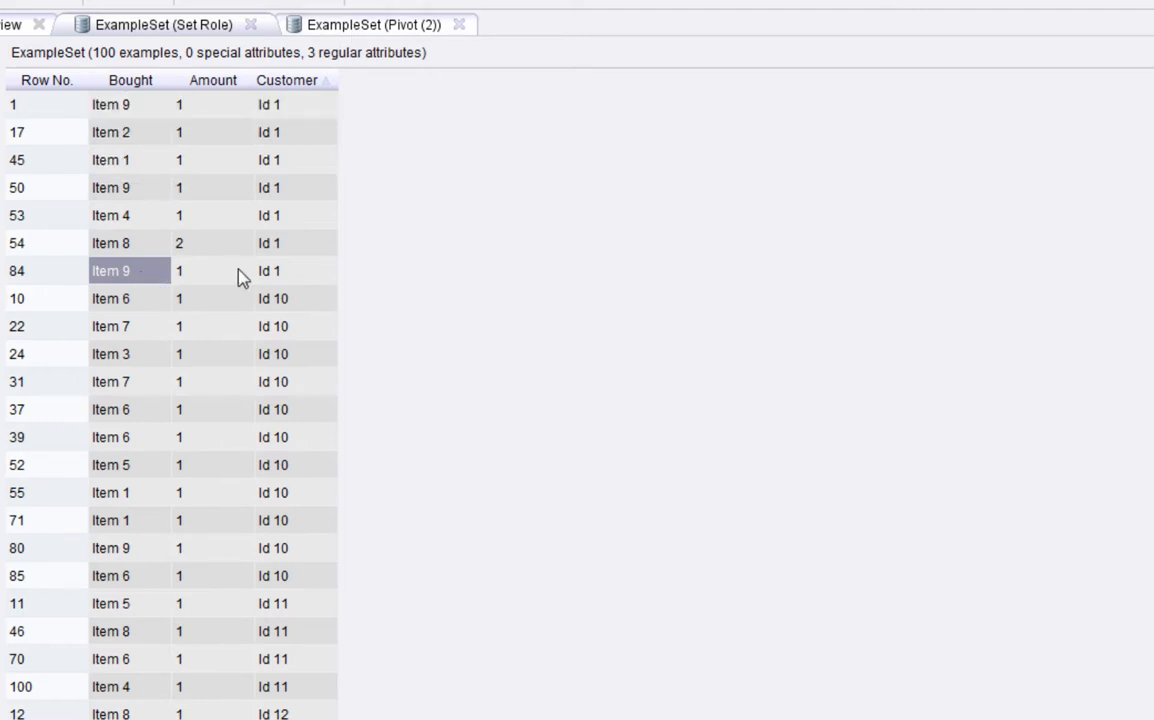
left_click_drag(165, 283, 260, 283)
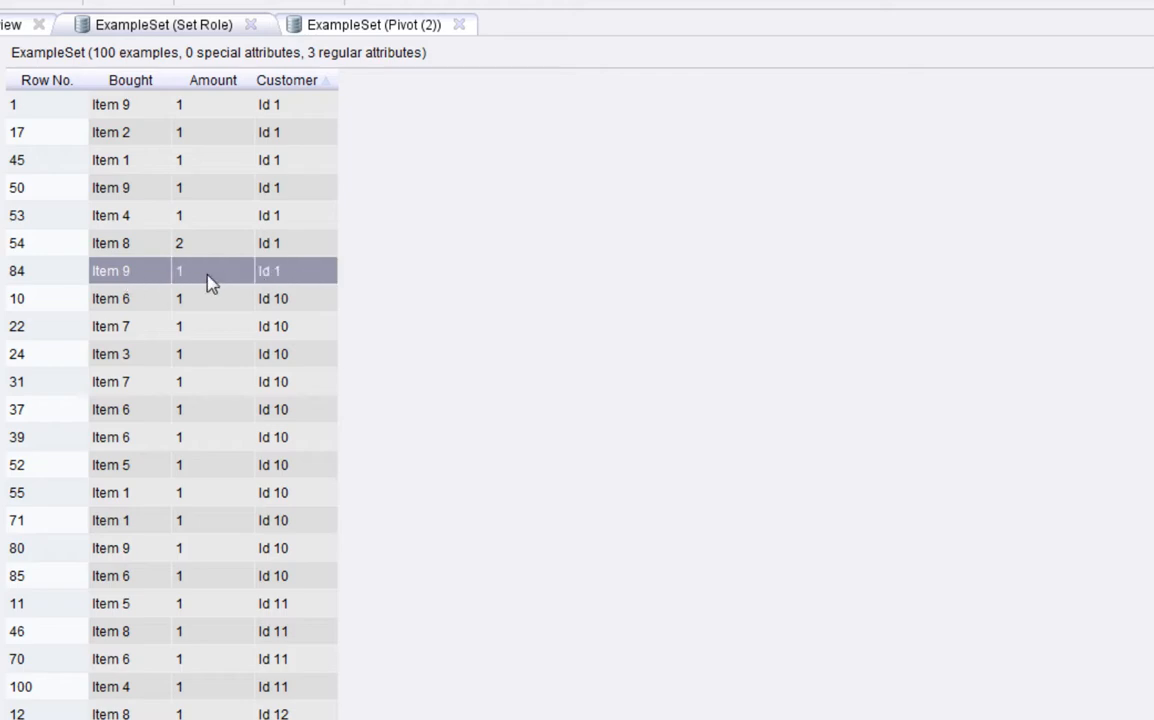
left_click(209, 281)
- Check the first customer's Amount_Item 9 in the Pivot (2) result and the Item 8 amount in the Set Role result
left_click(348, 25)
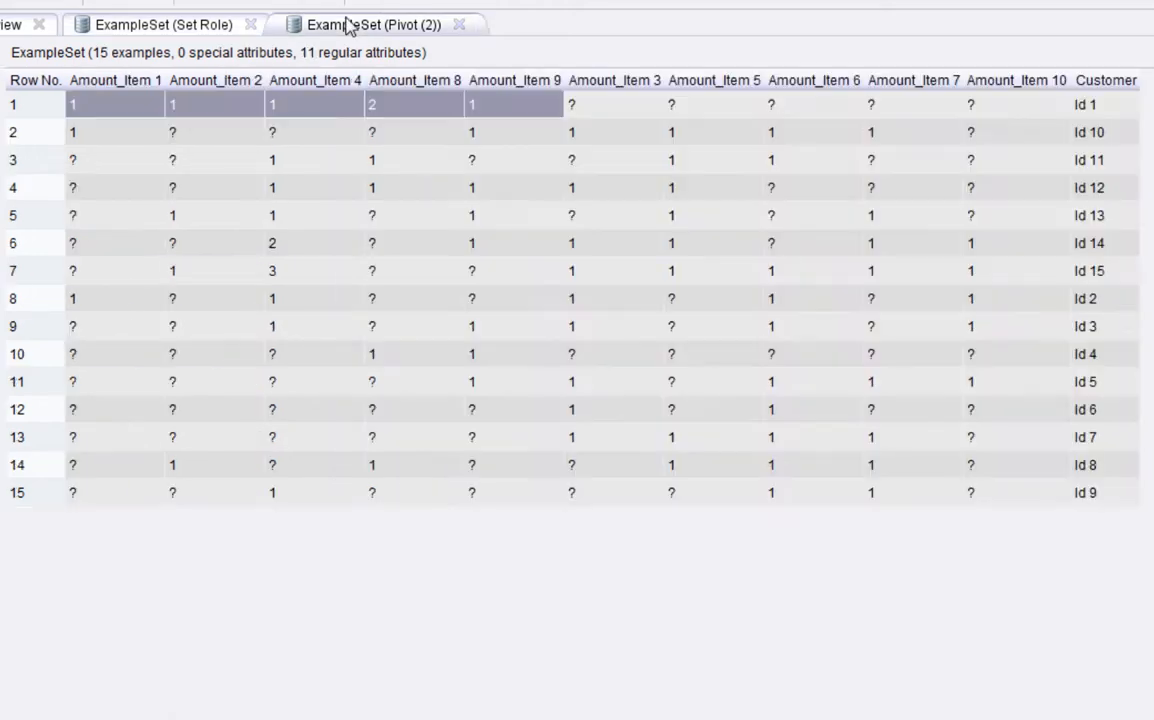
left_click(497, 106)
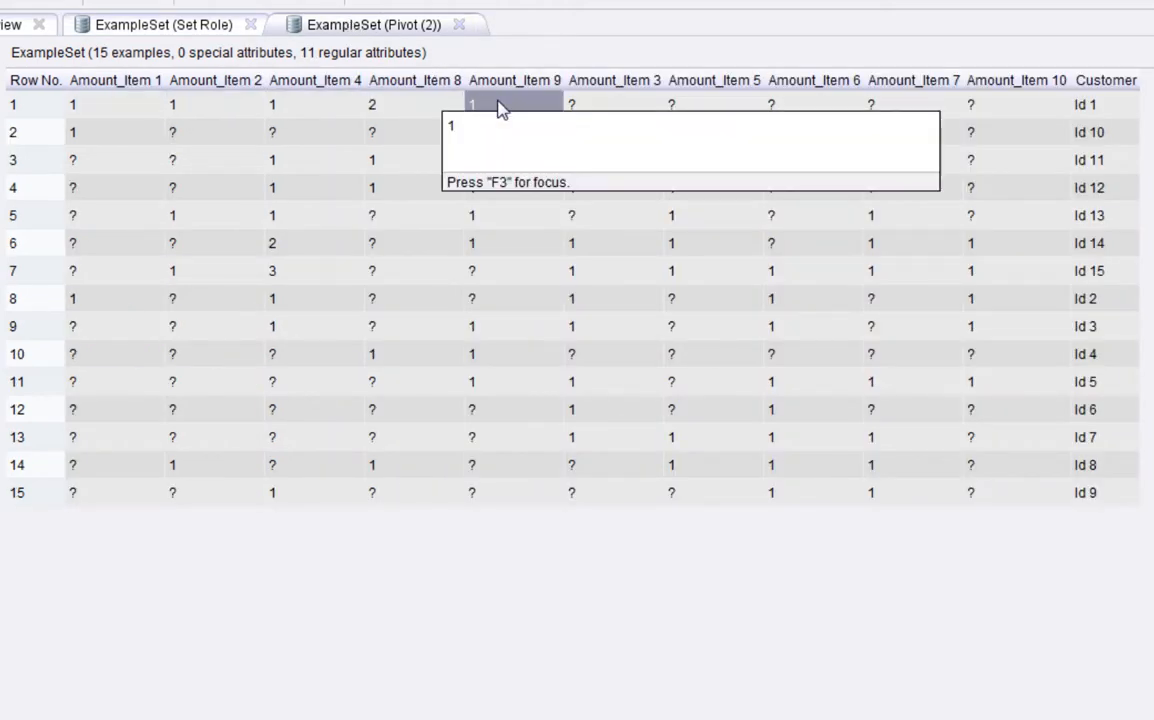
left_click(238, 23)
left_click(124, 250)
left_click(200, 247)
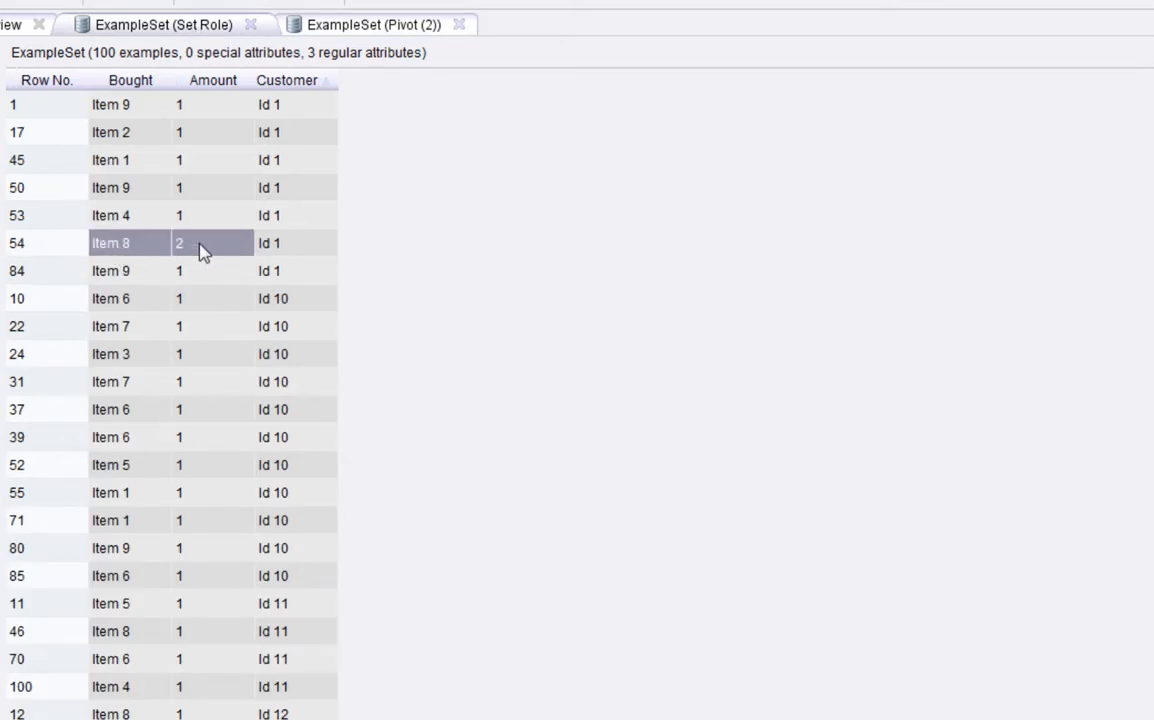
- Check the first customer's Amount_Item 8 in the Pivot (2) result and the Item 4 amount in the Set Role result
left_click(337, 27)
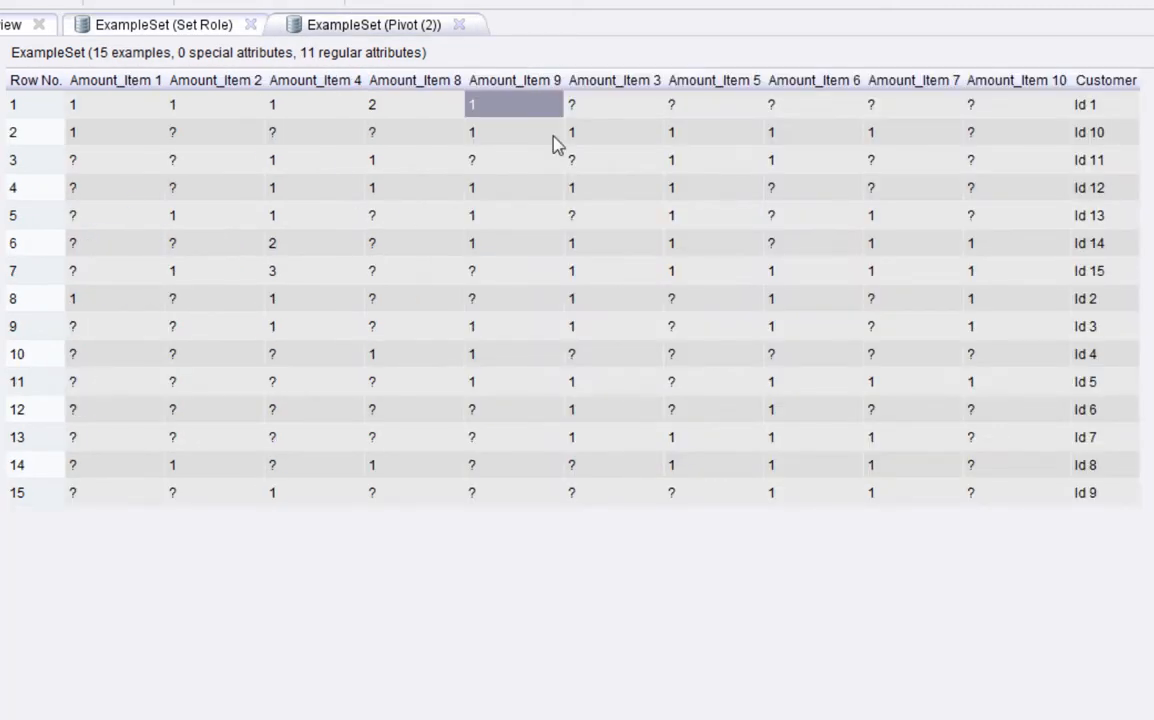
left_click(391, 105)
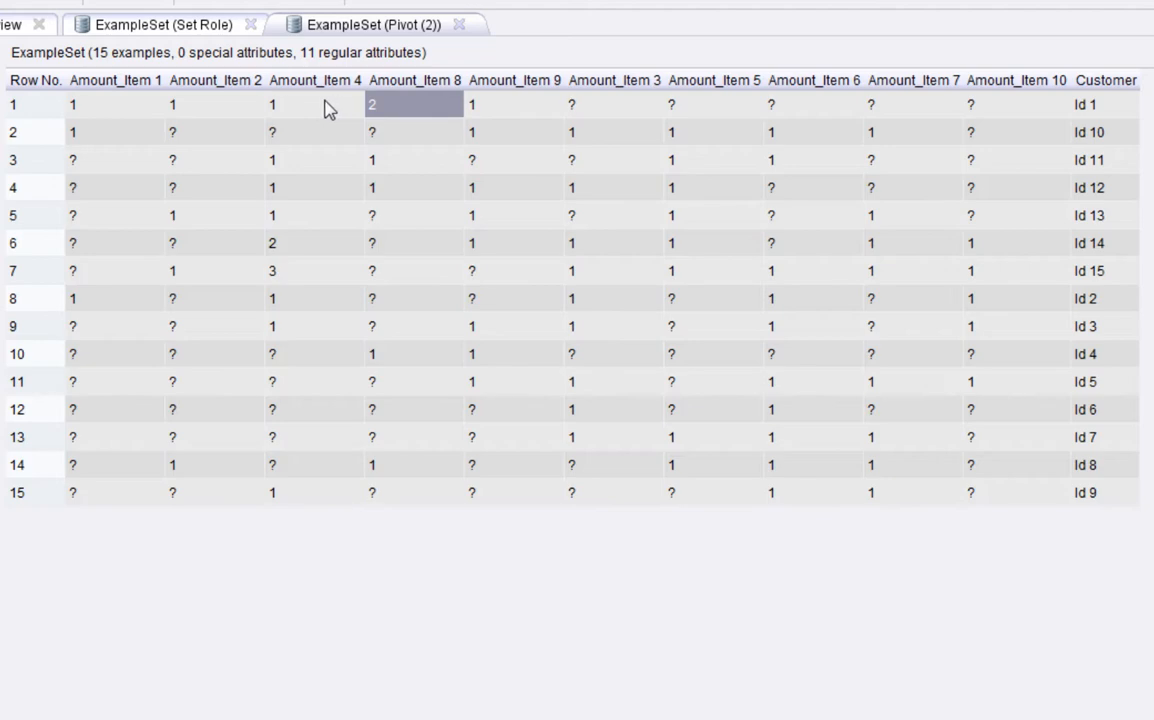
left_click(189, 30)
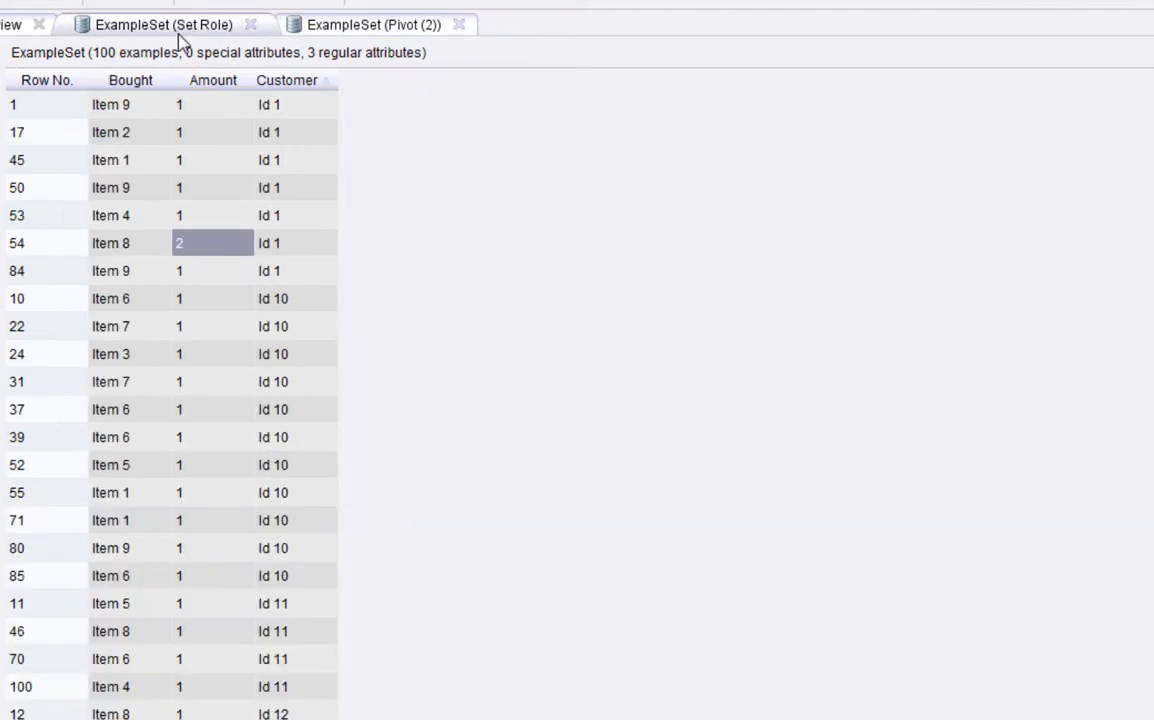
left_click(193, 220)
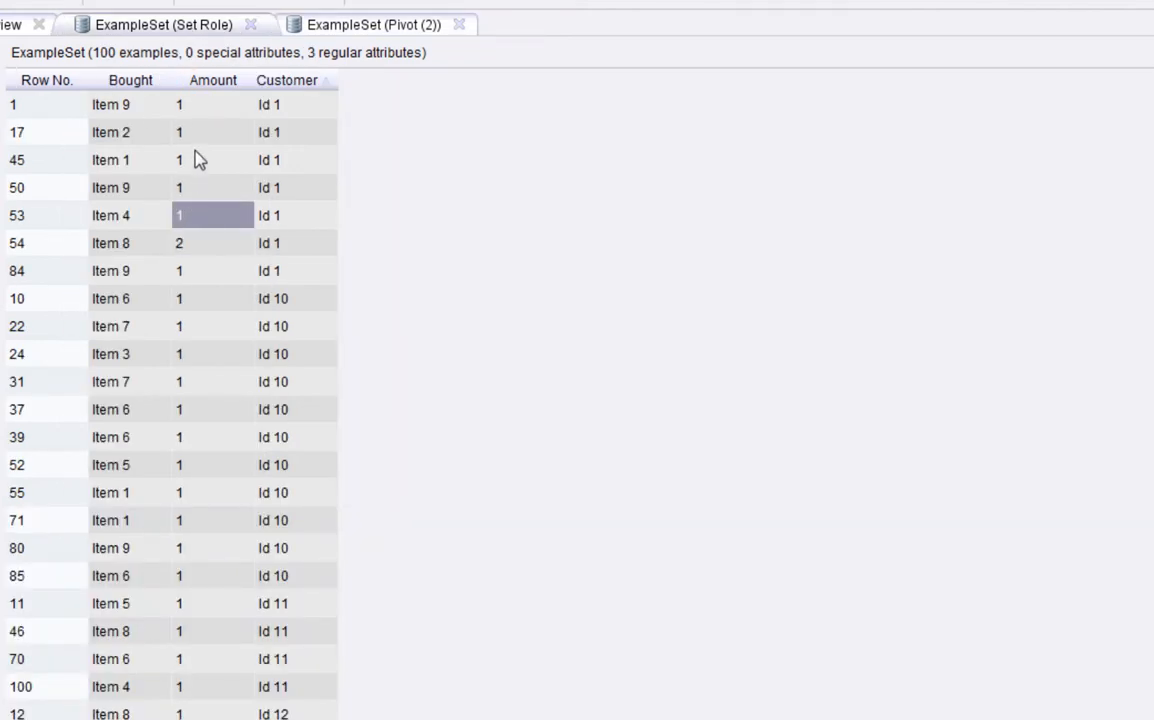
- Examine the first customer's Item 2 and Item 1 amounts and the repeated Item 9 purchases in the Set Role result
left_click(199, 133)
left_click(190, 162)
left_click(193, 188)
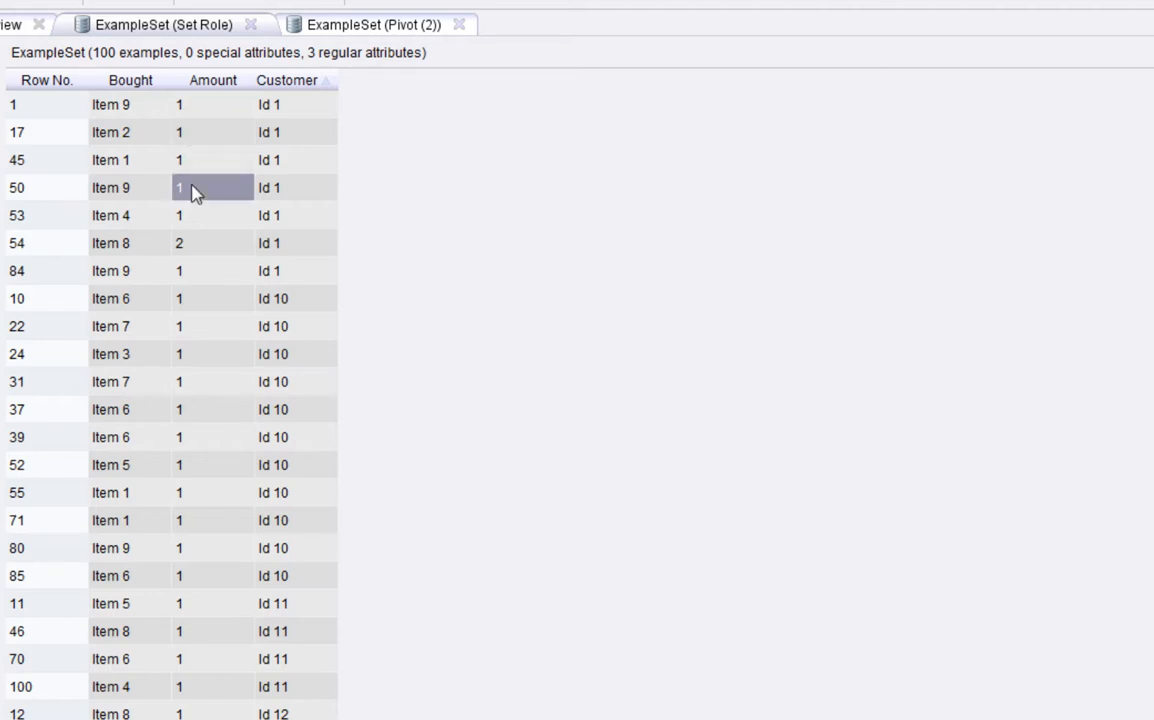
left_click(192, 110)
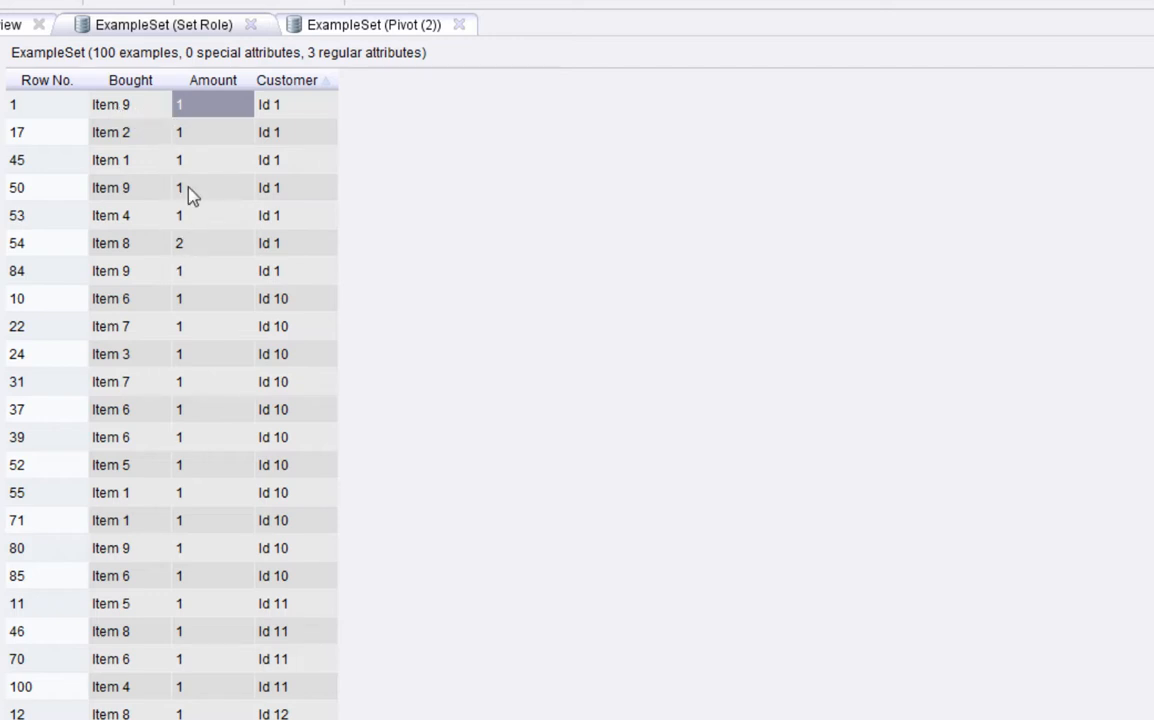
left_click_drag(130, 190, 219, 195)
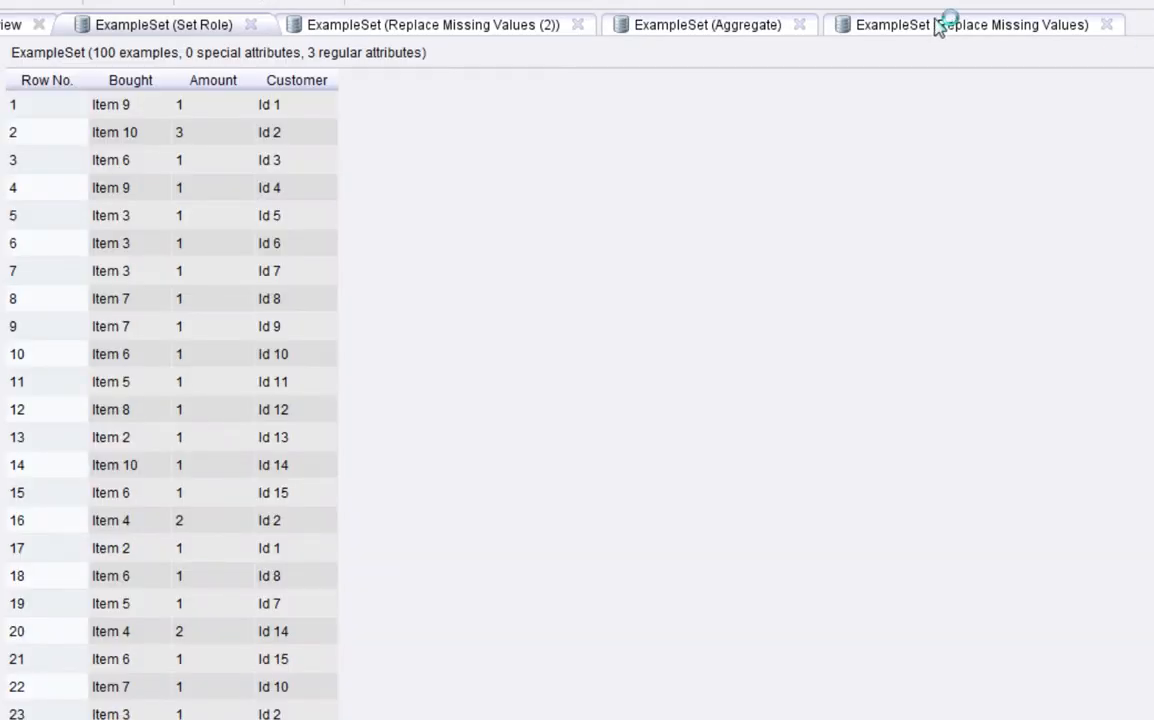
- Fit all column widths in the Replace Missing Values (2) result and examine the first customer's replaced missing values
left_click(376, 30)
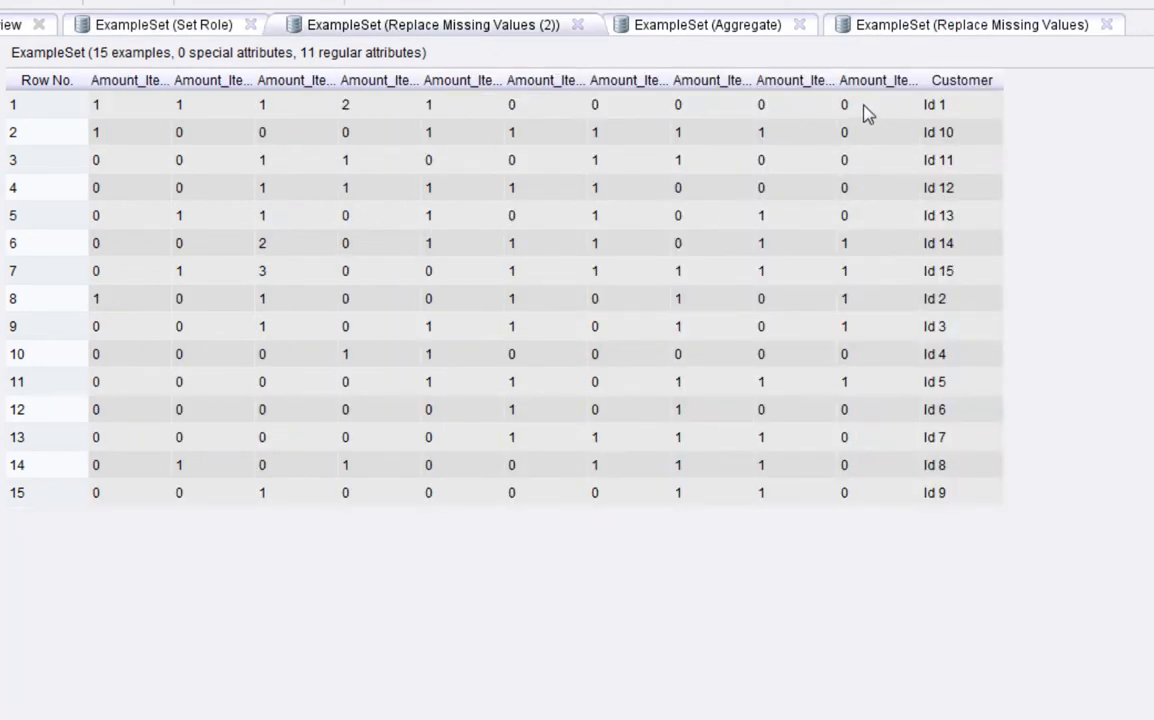
left_click_drag(865, 108, 690, 113)
right_click(690, 113)
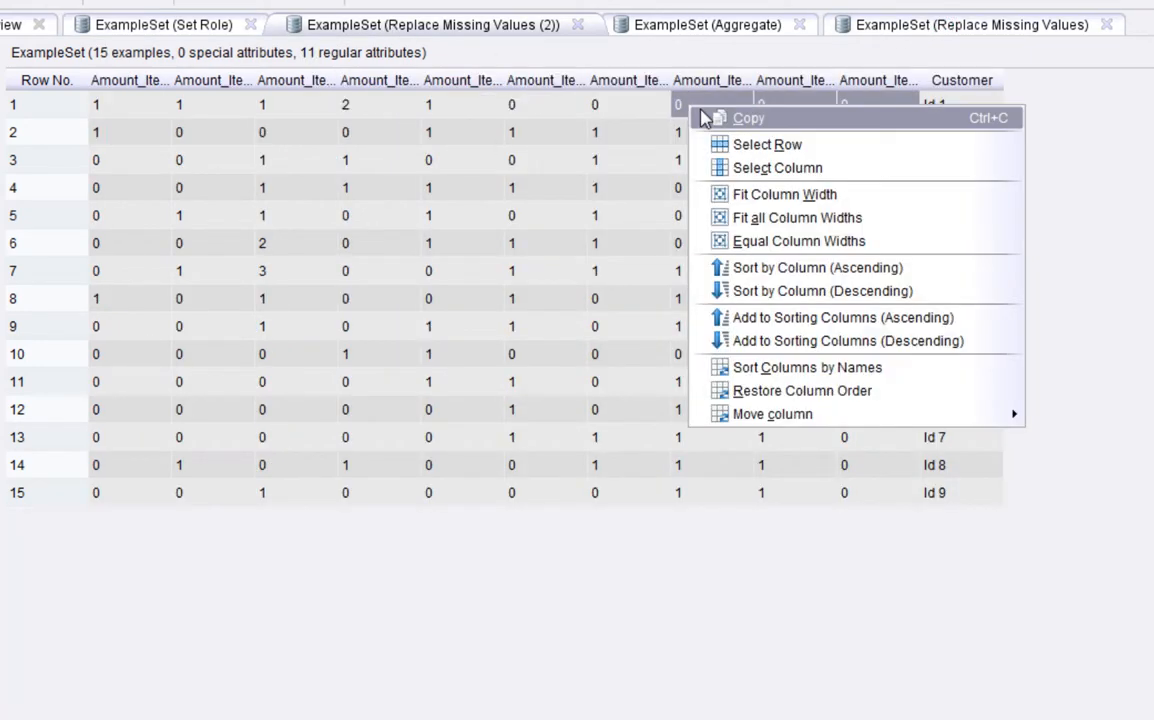
left_click(772, 222)
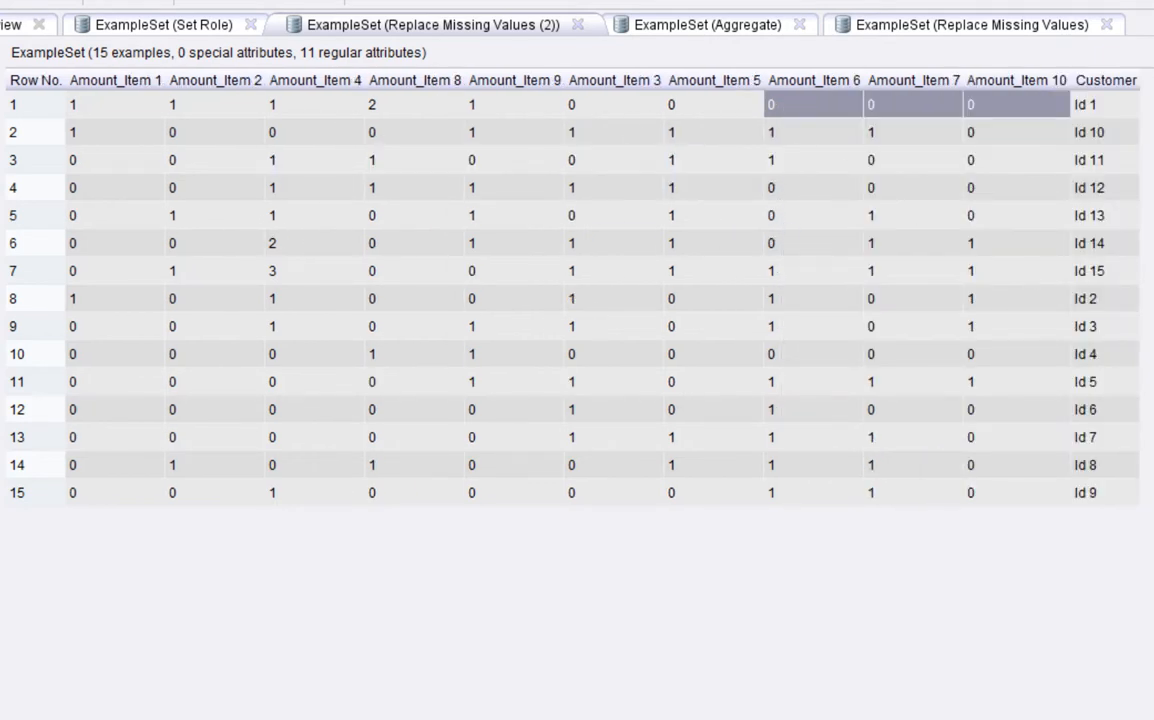
left_click_drag(621, 114, 978, 116)
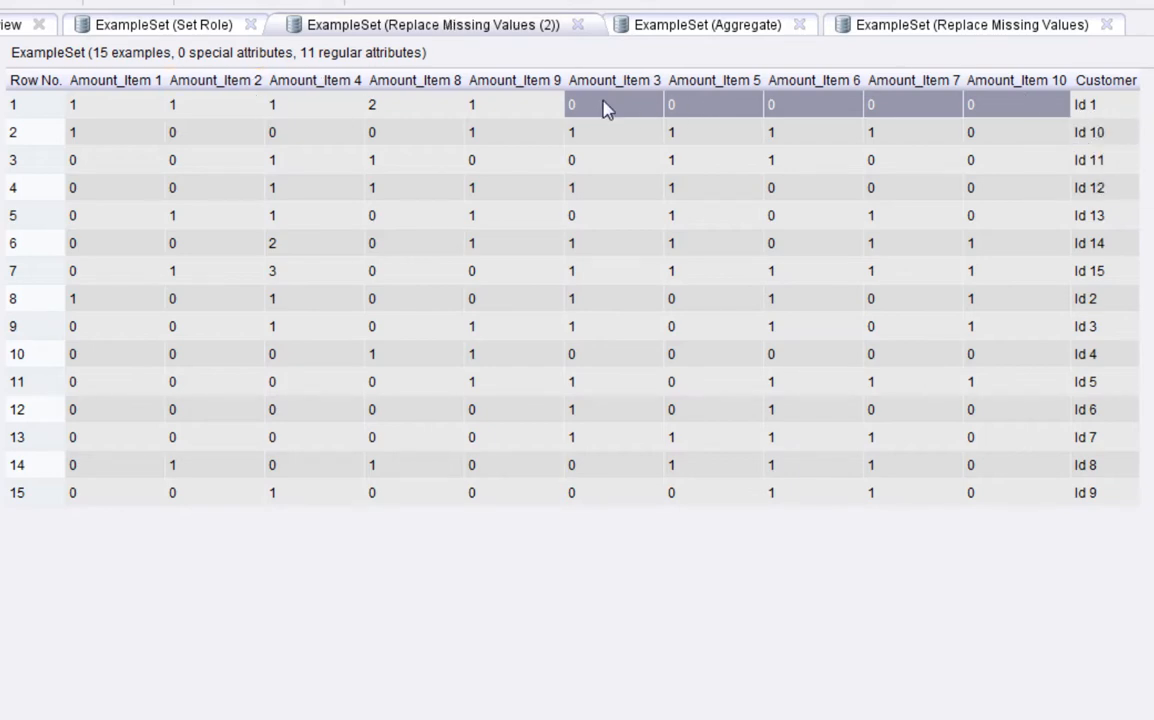
- Review the Aggregate operator's group by attributes and aggregation attributes in the process design without changing them
key("F8")
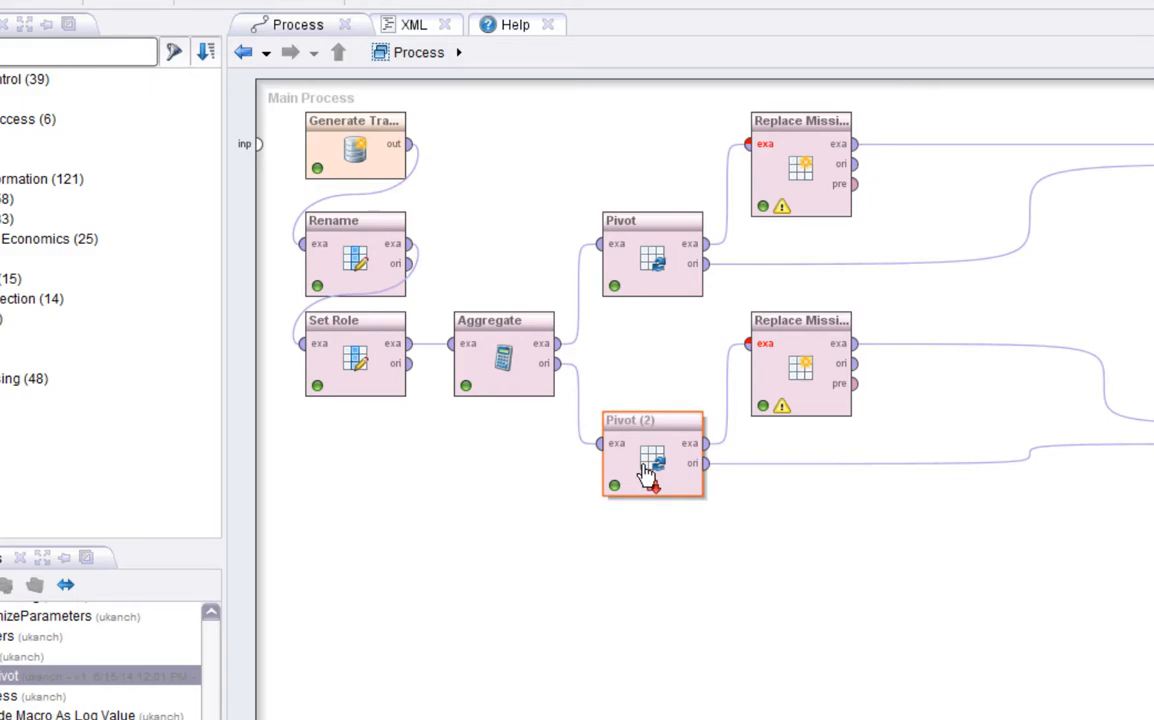
left_click(532, 383)
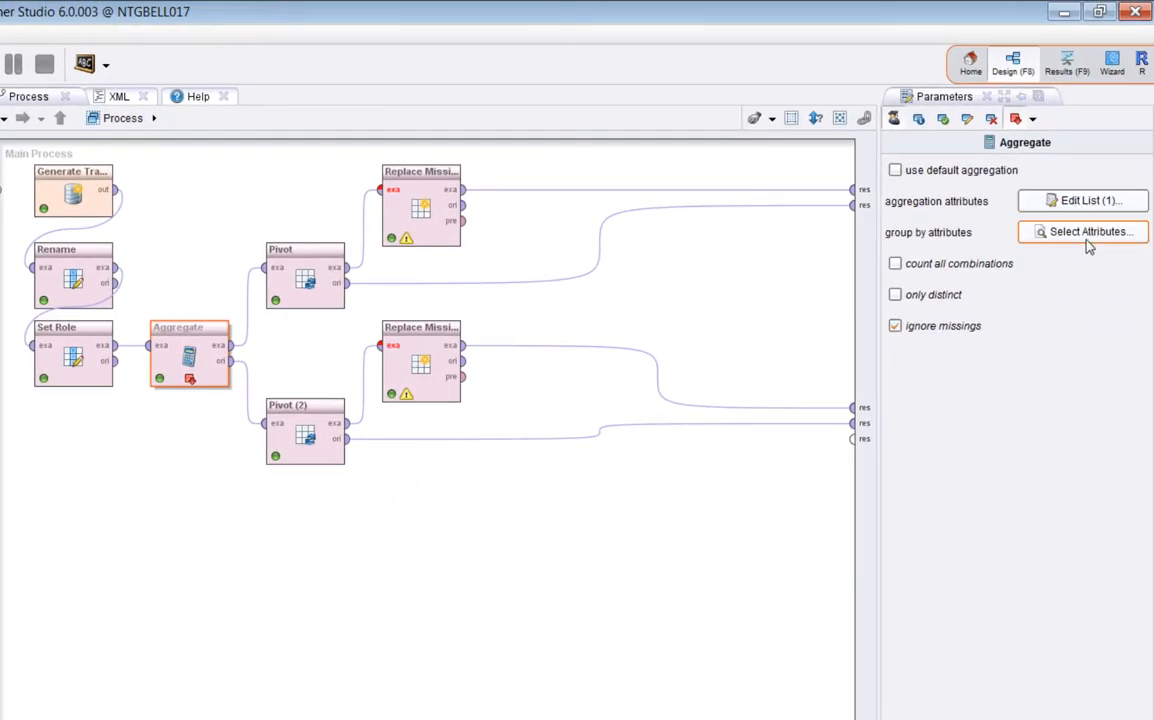
left_click(1035, 236)
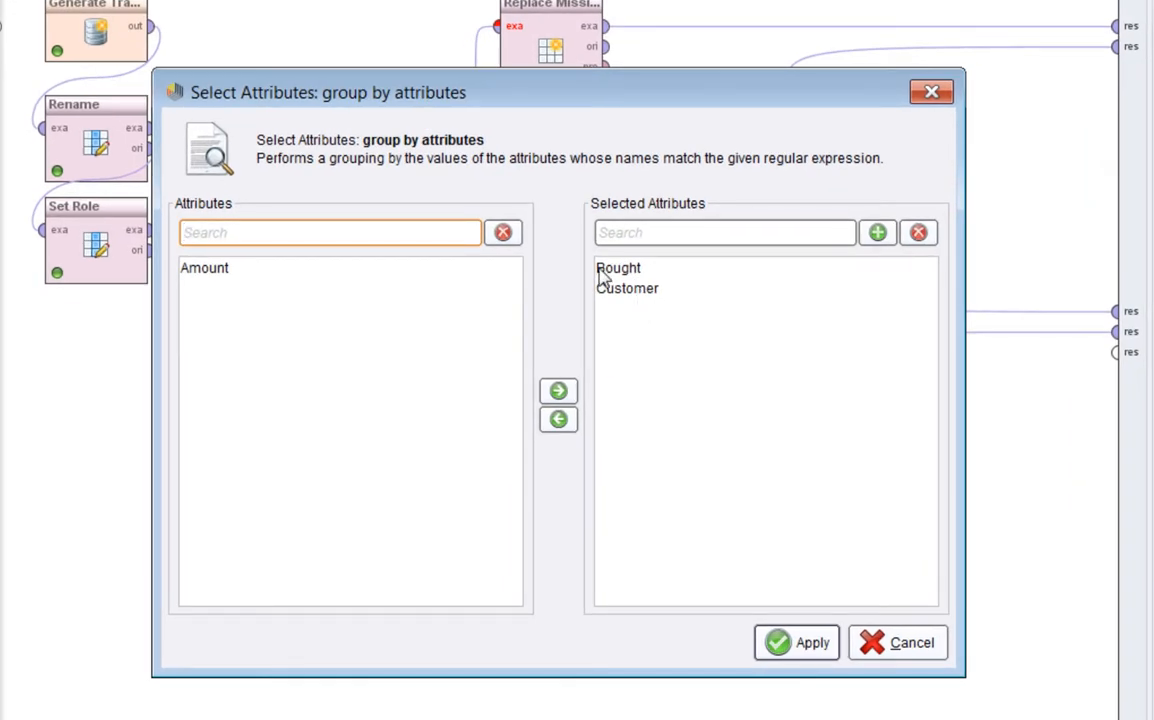
left_click(895, 645)
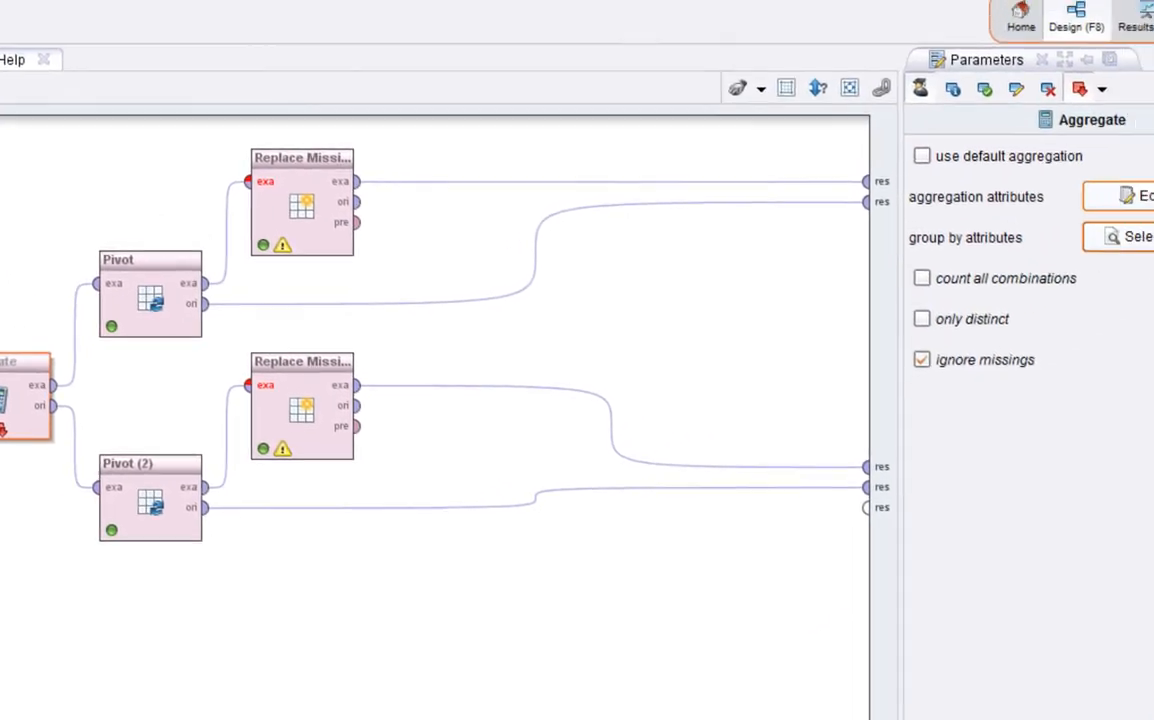
left_click(1134, 203)
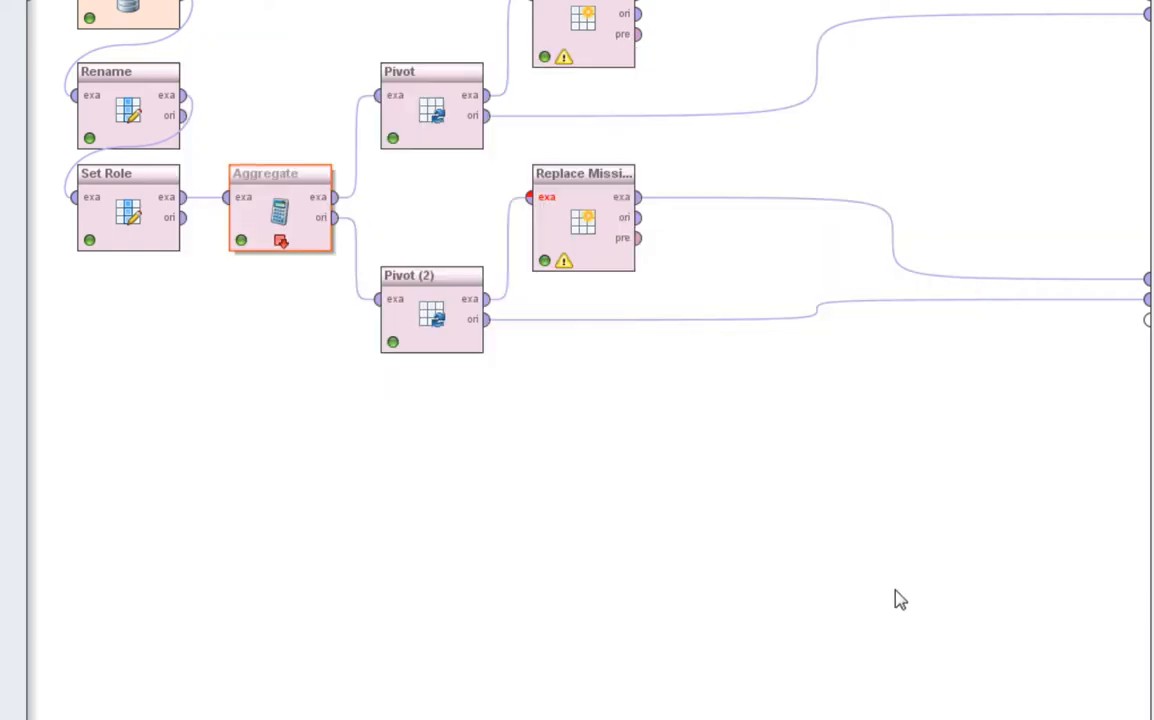
left_click(900, 606)
- Run the process and sort the Aggregate result by Customer in ascending order
left_click(332, 59)
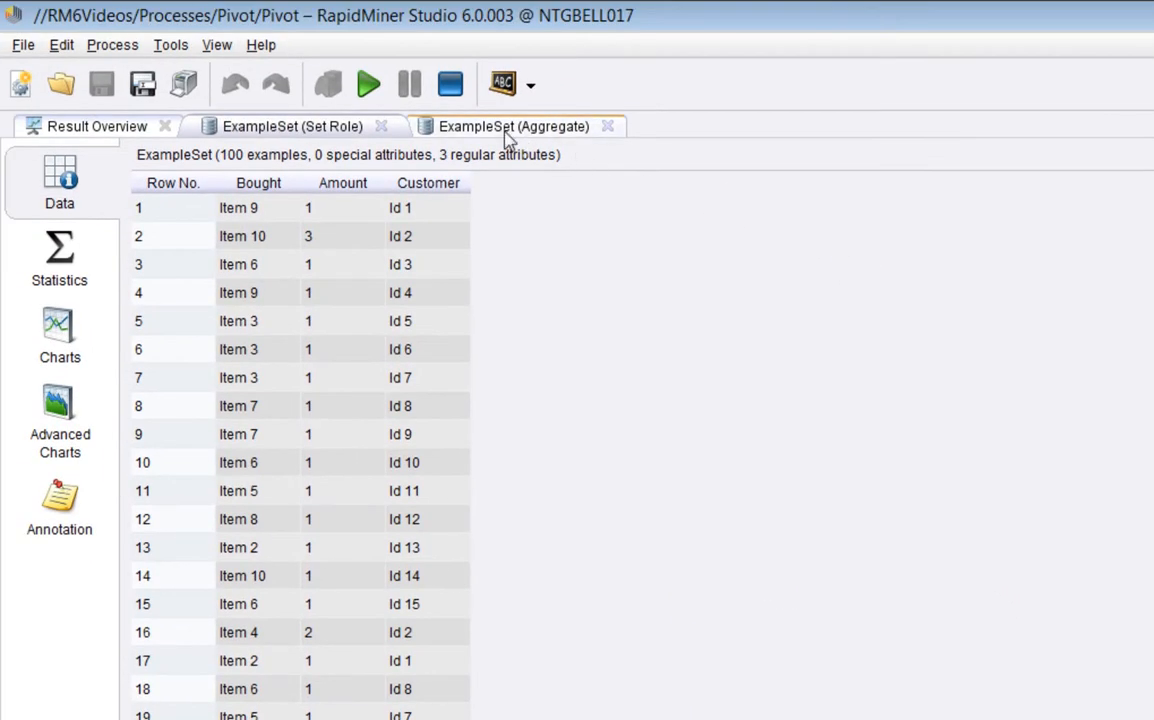
left_click(505, 133)
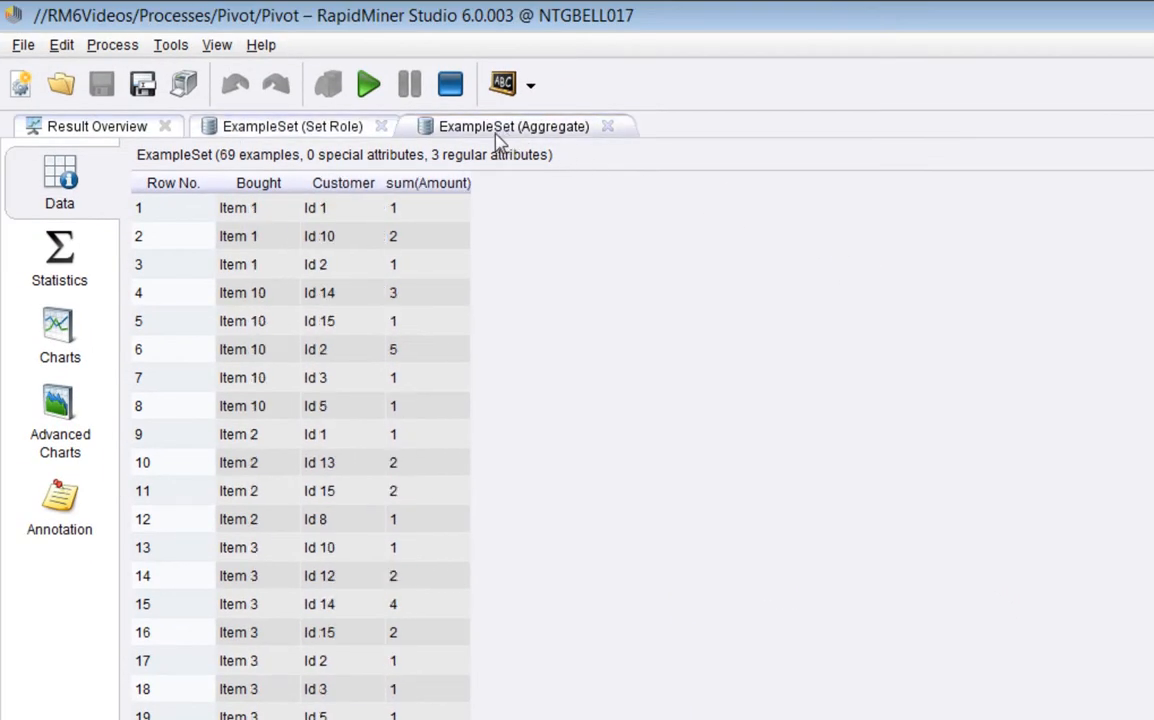
left_click(340, 190)
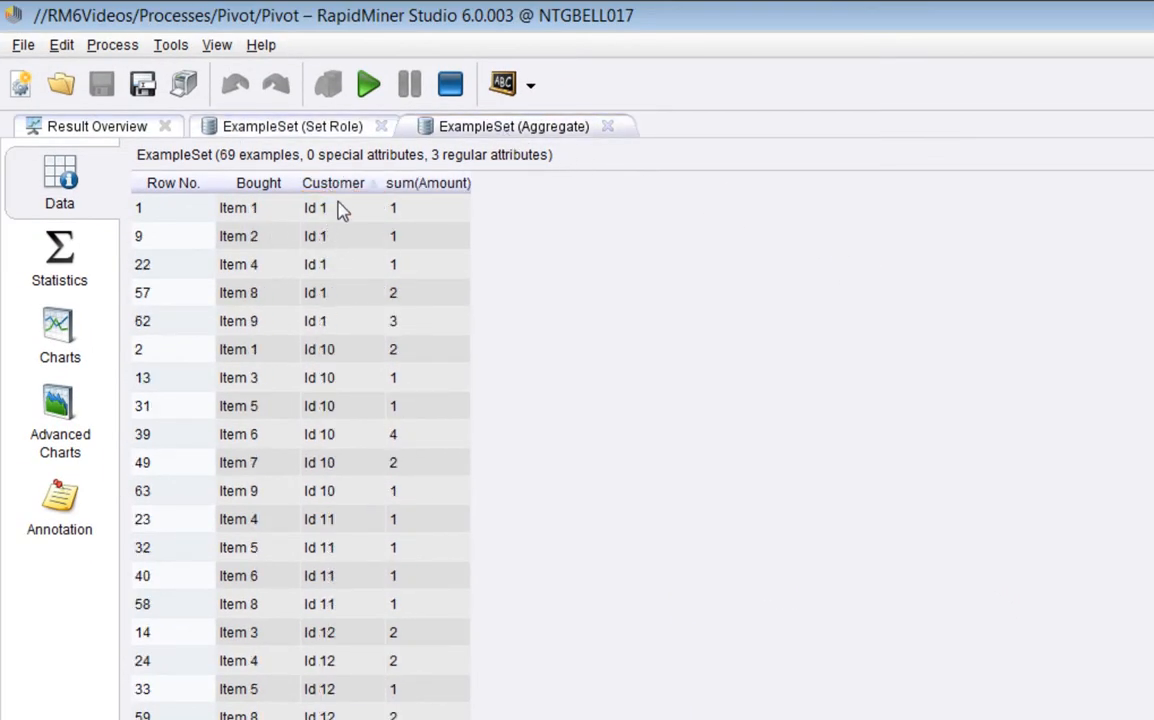
- Examine the first customer's rows in the Aggregate result, covering the sum(Amount) values and the single Item 9 row
left_click_drag(337, 206, 438, 319)
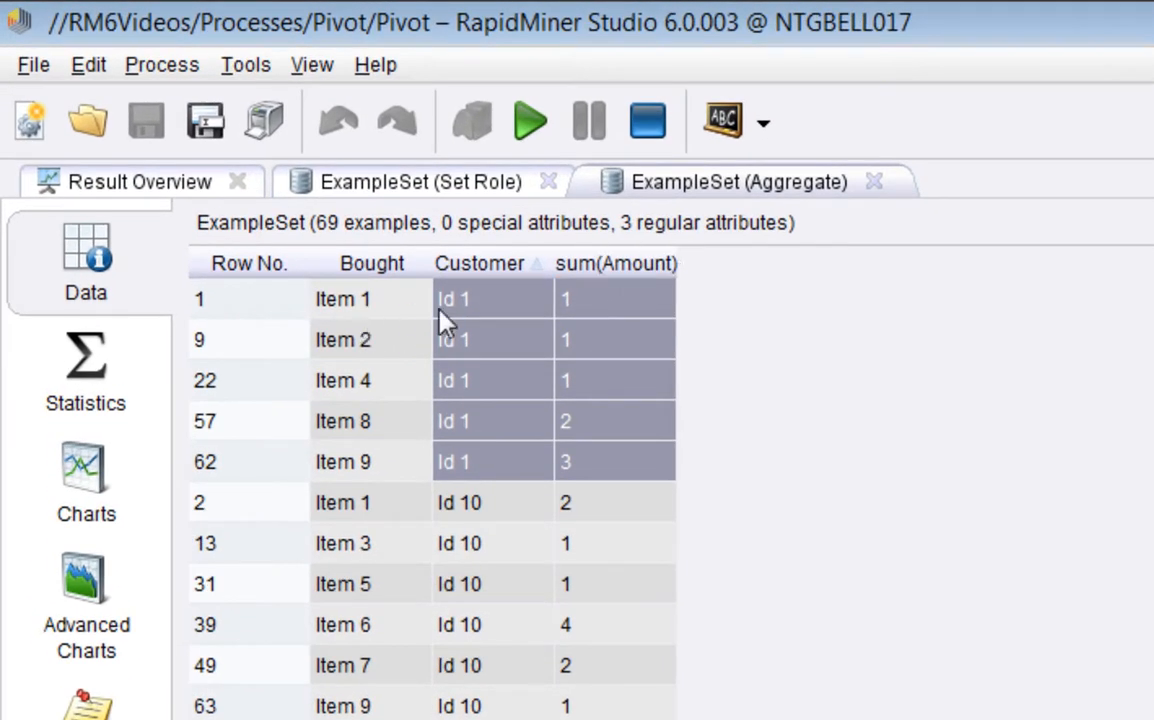
left_click(475, 315)
left_click_drag(391, 314, 484, 497)
left_click(453, 464)
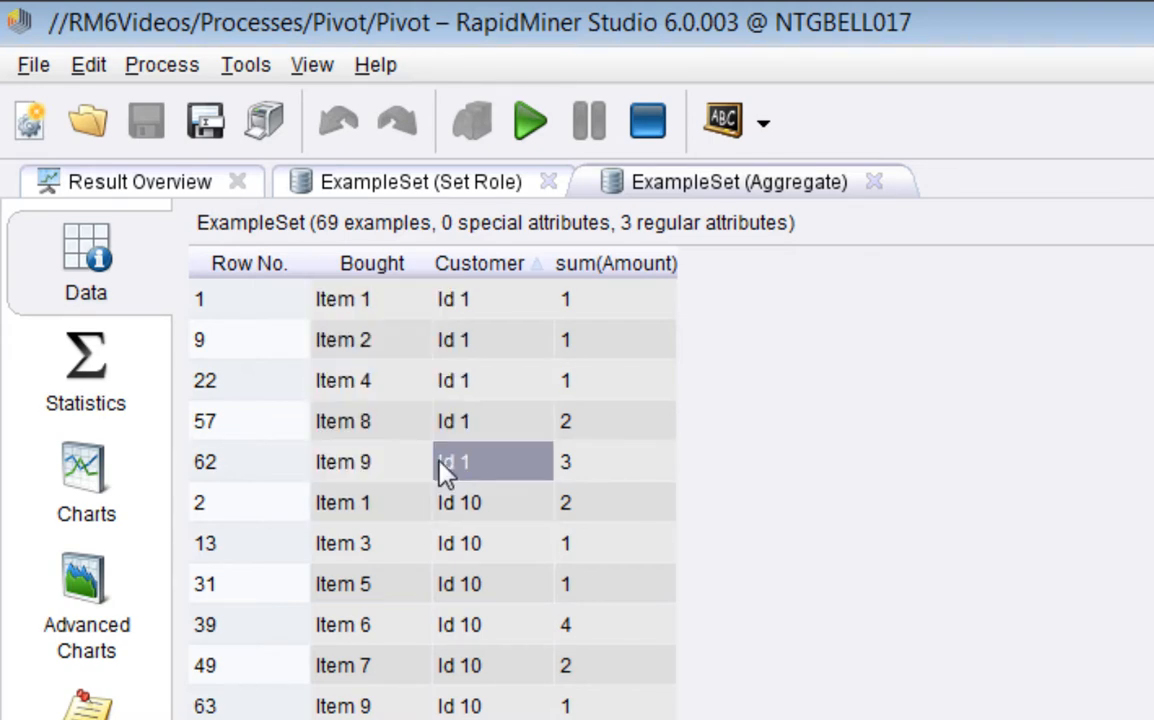
left_click_drag(420, 480, 665, 314)
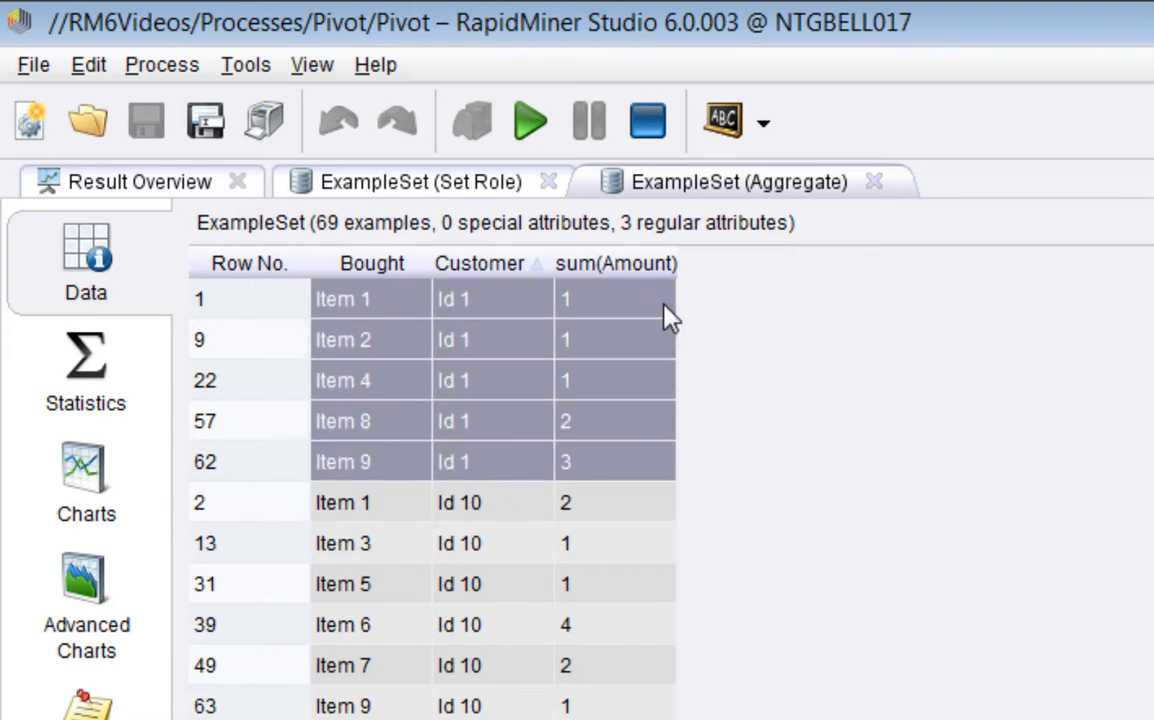
left_click(614, 470)
left_click_drag(614, 466, 614, 305)
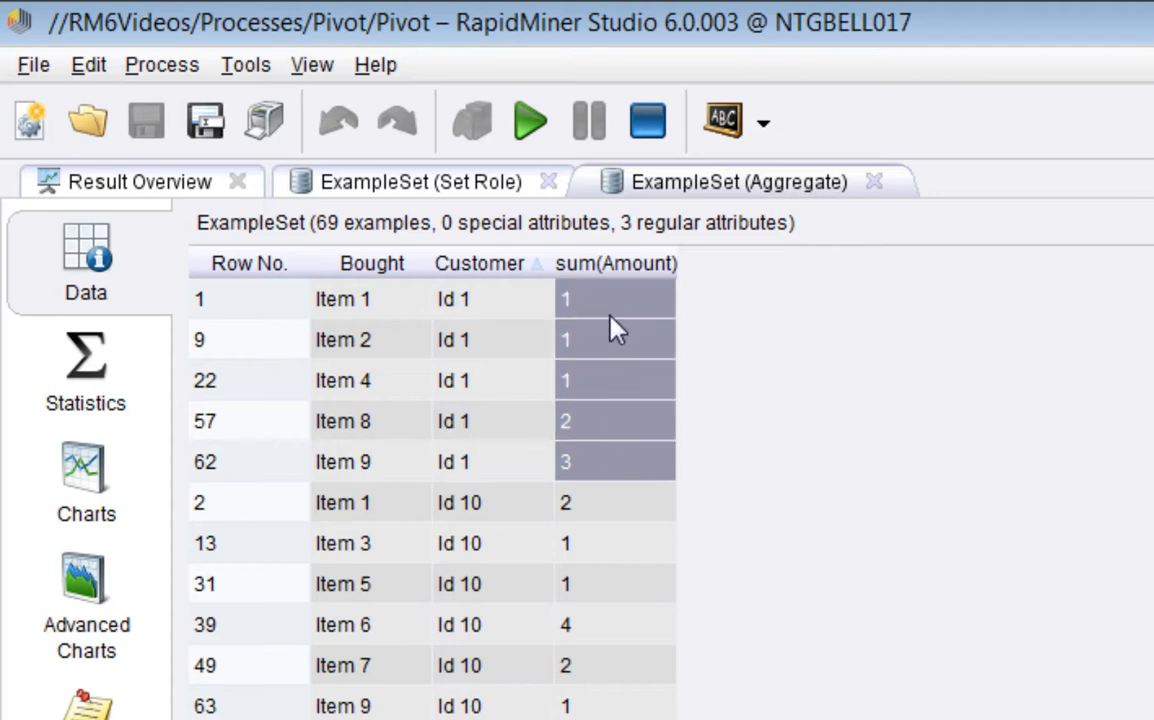
left_click(340, 464)
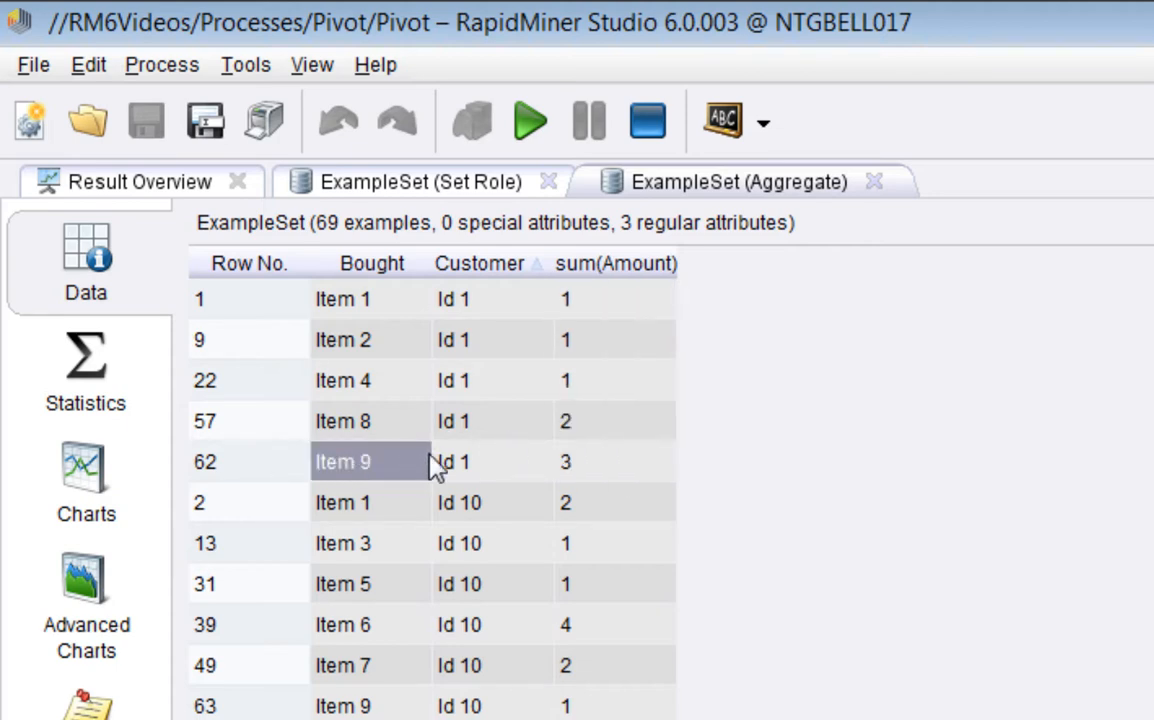
left_click_drag(437, 467, 572, 468)
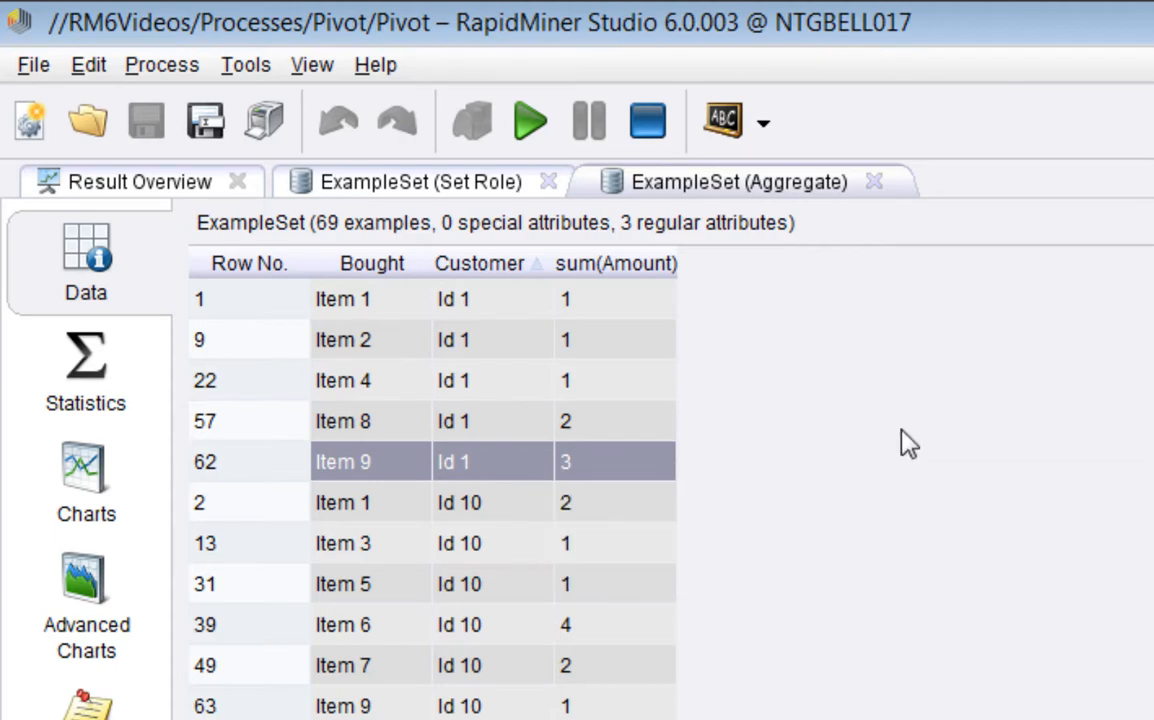
- Sort the Set Role result by Customer and compare the first customer's Item 9 purchases with the Aggregate result
left_click(452, 188)
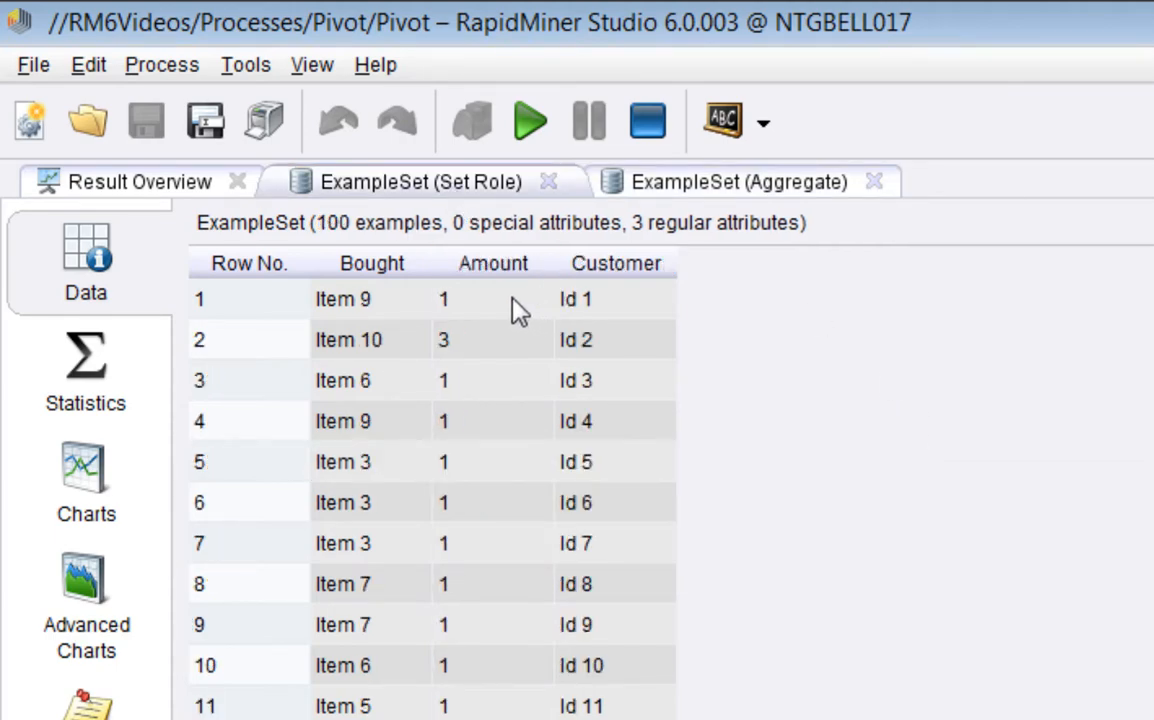
left_click(640, 265)
left_click_drag(626, 305, 488, 535)
left_click_drag(370, 421, 480, 423)
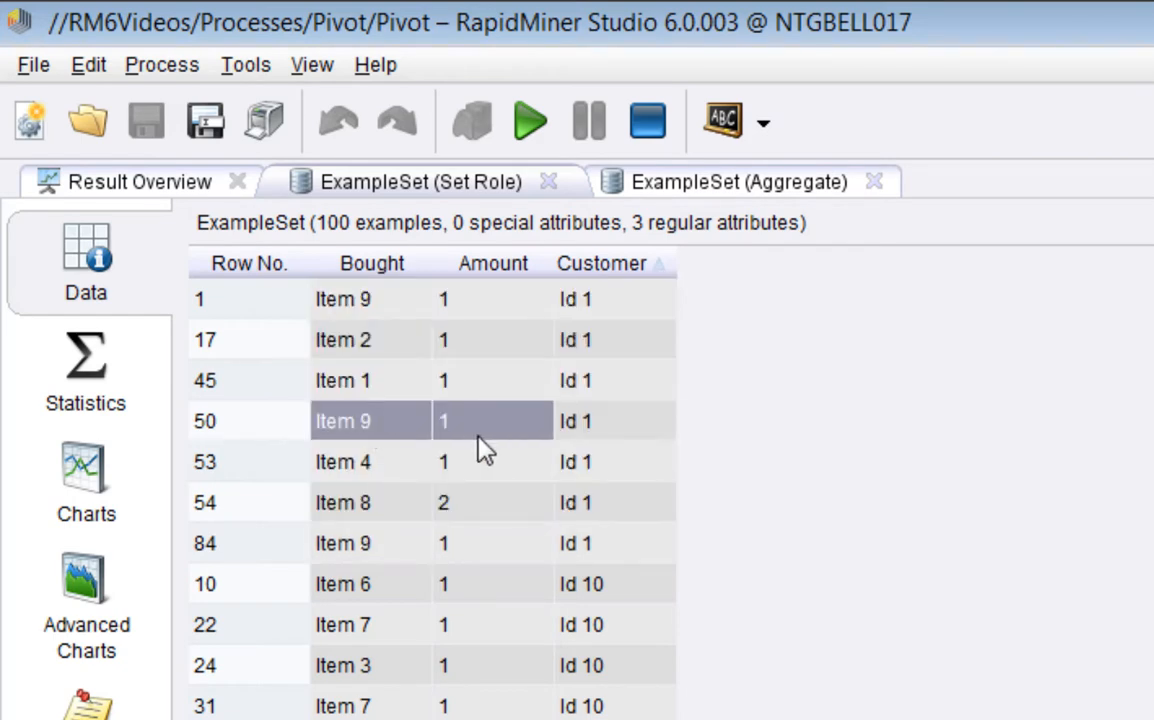
left_click_drag(365, 300, 475, 308)
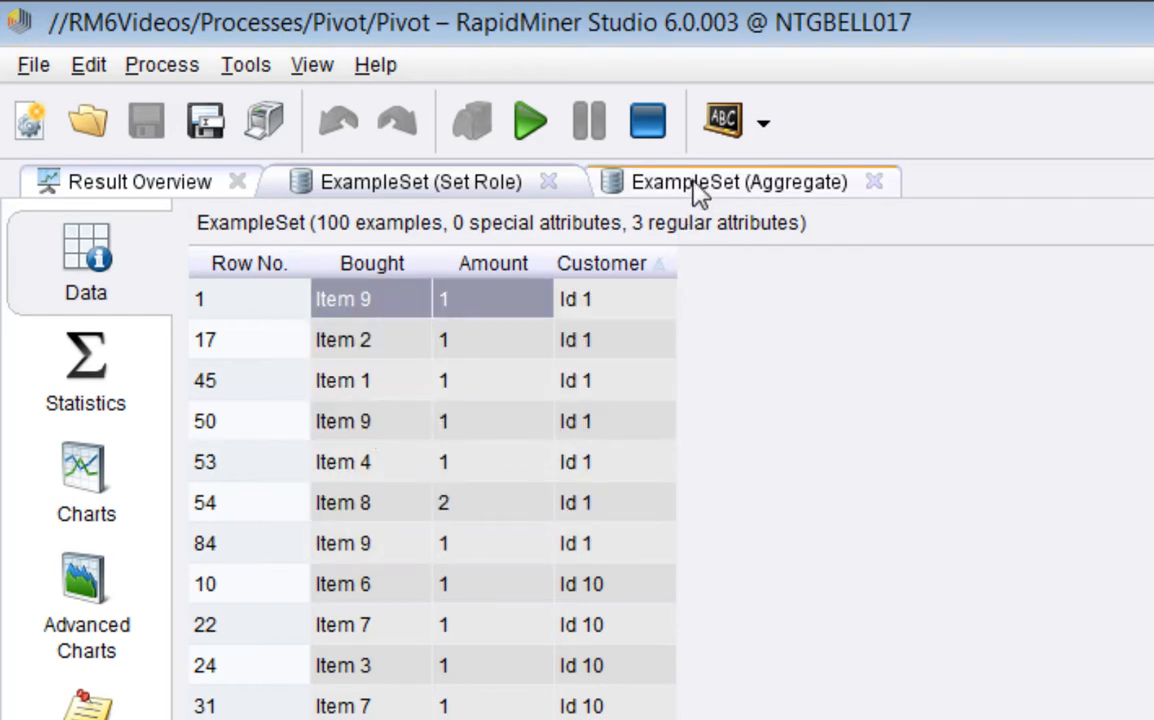
left_click(626, 185)
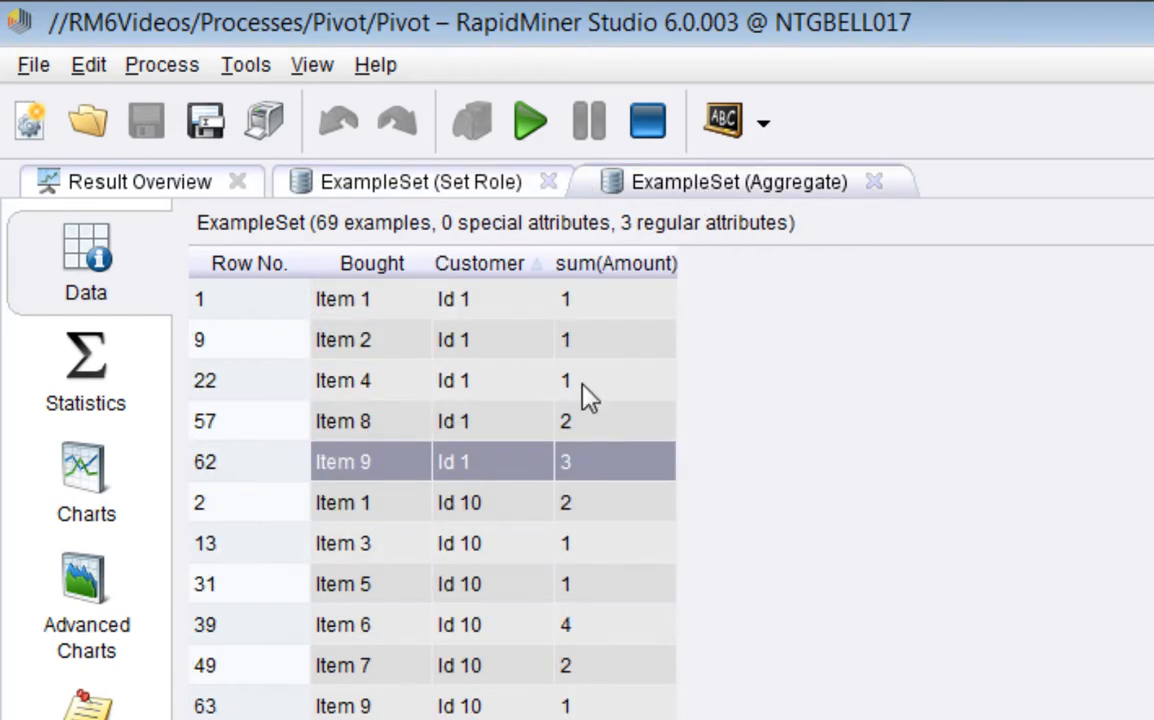
- Resume the process and inspect the first customer's full row in the Replace Missing Values result
left_click(545, 130)
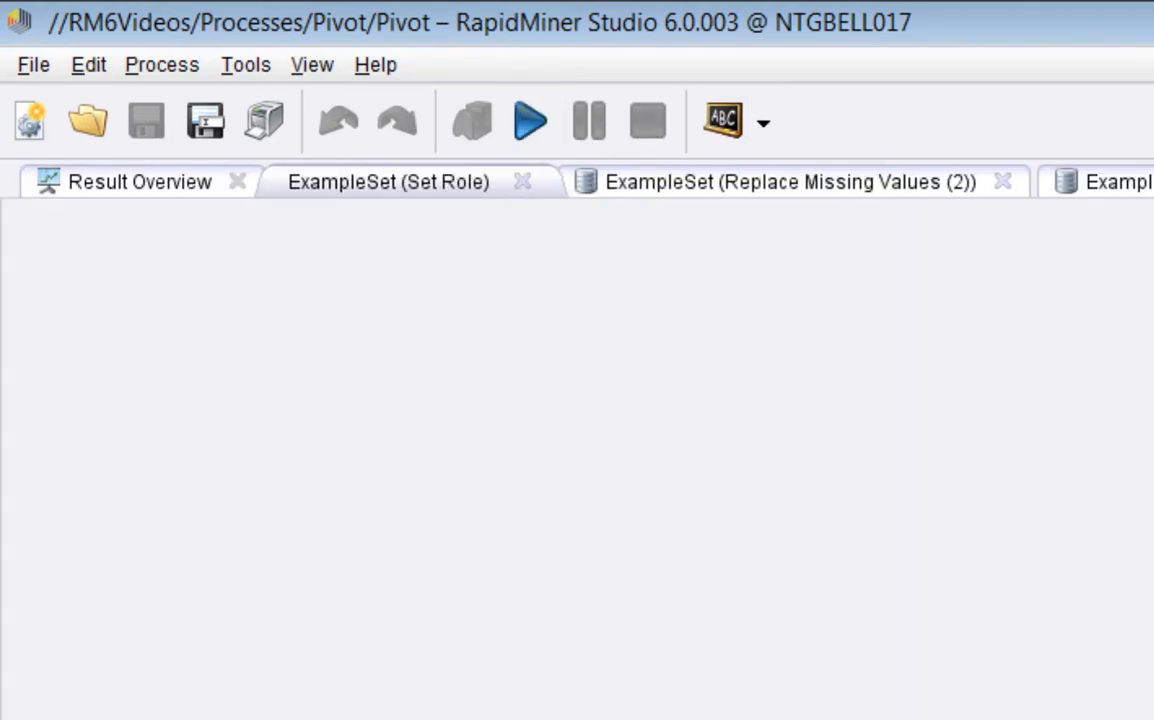
left_click(800, 182)
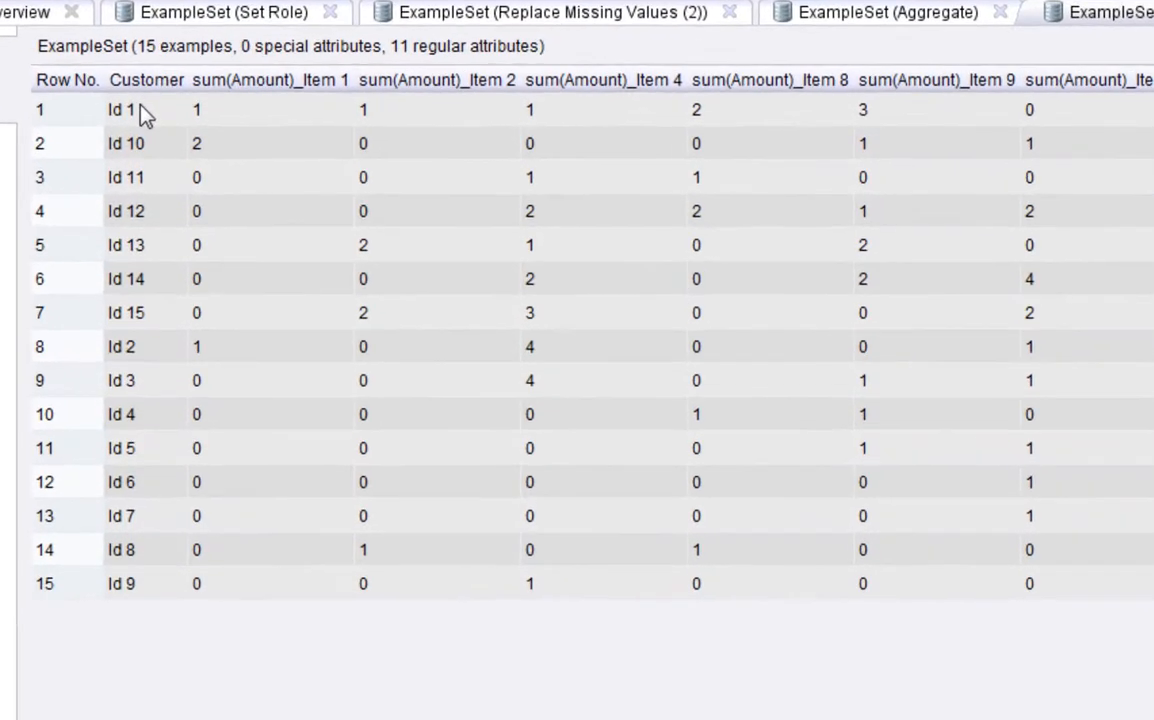
left_click_drag(125, 126, 261, 125)
left_click_drag(420, 102, 1150, 108)
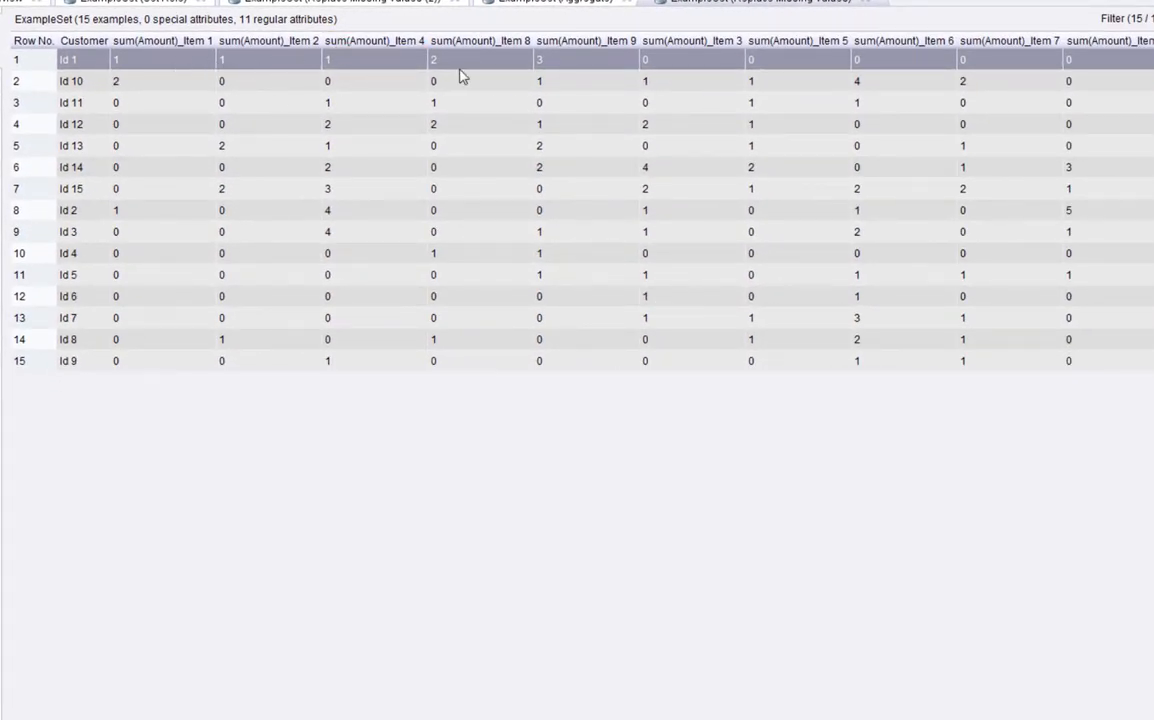
- Check the first customer's sum(Amount)_Item 9 and the replaced missing values from Item 3 to Item 10 in the Replace Missing Values result
left_click(556, 62)
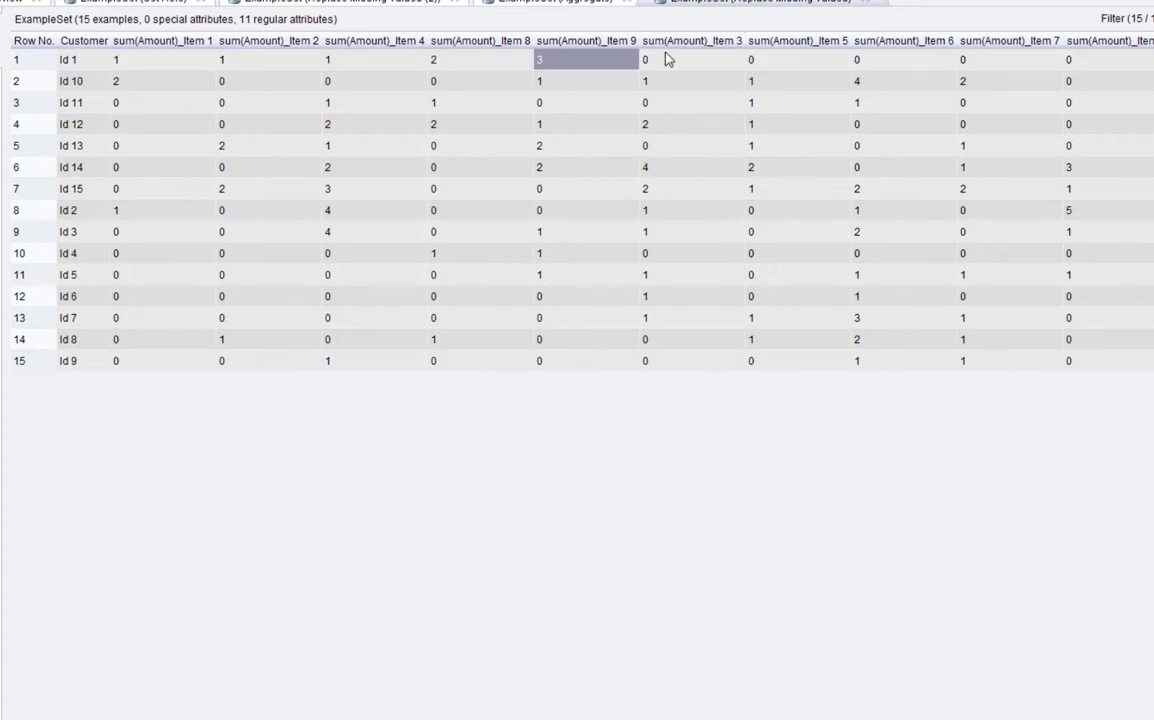
left_click_drag(668, 60, 1087, 67)
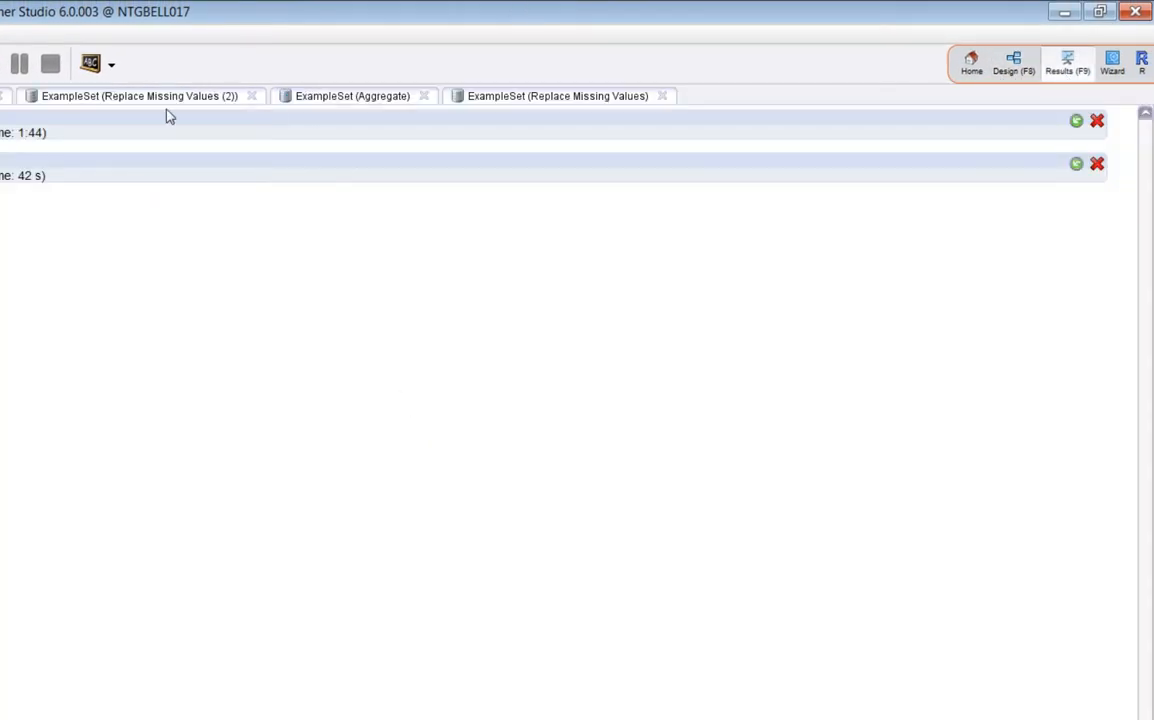
left_click(476, 98)
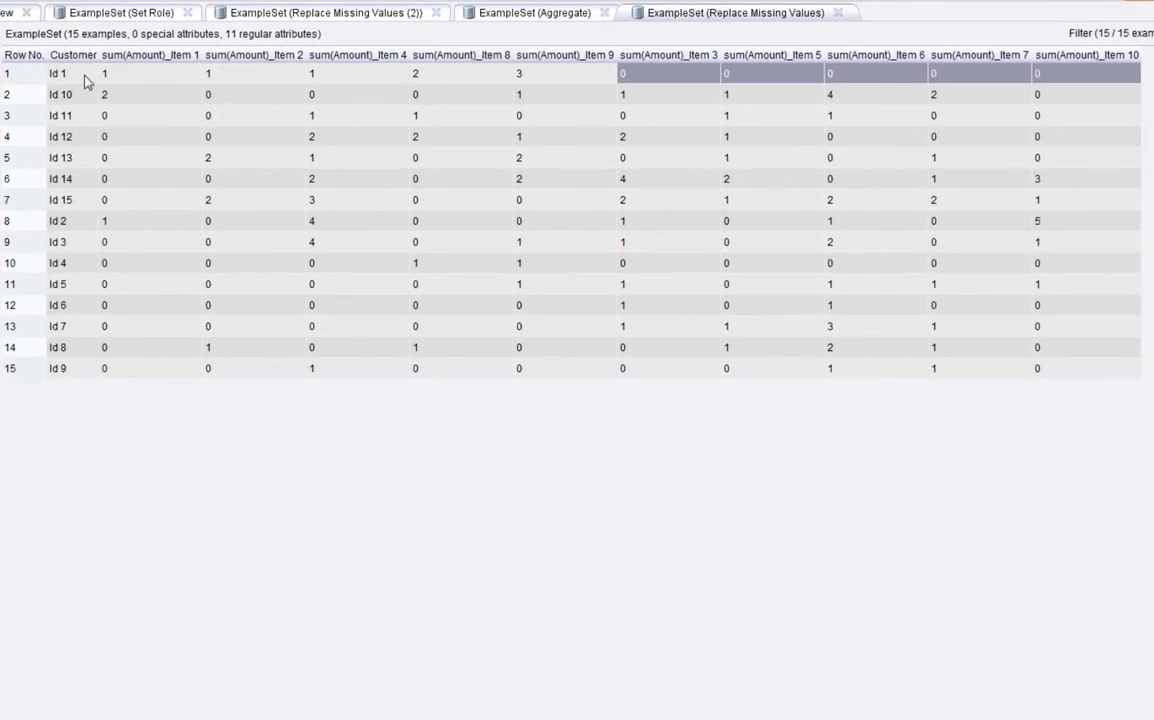
- Review the Customer column and the first customer's sum(Amount)_Item 1 value in the Replace Missing Values result
left_click_drag(85, 80, 63, 355)
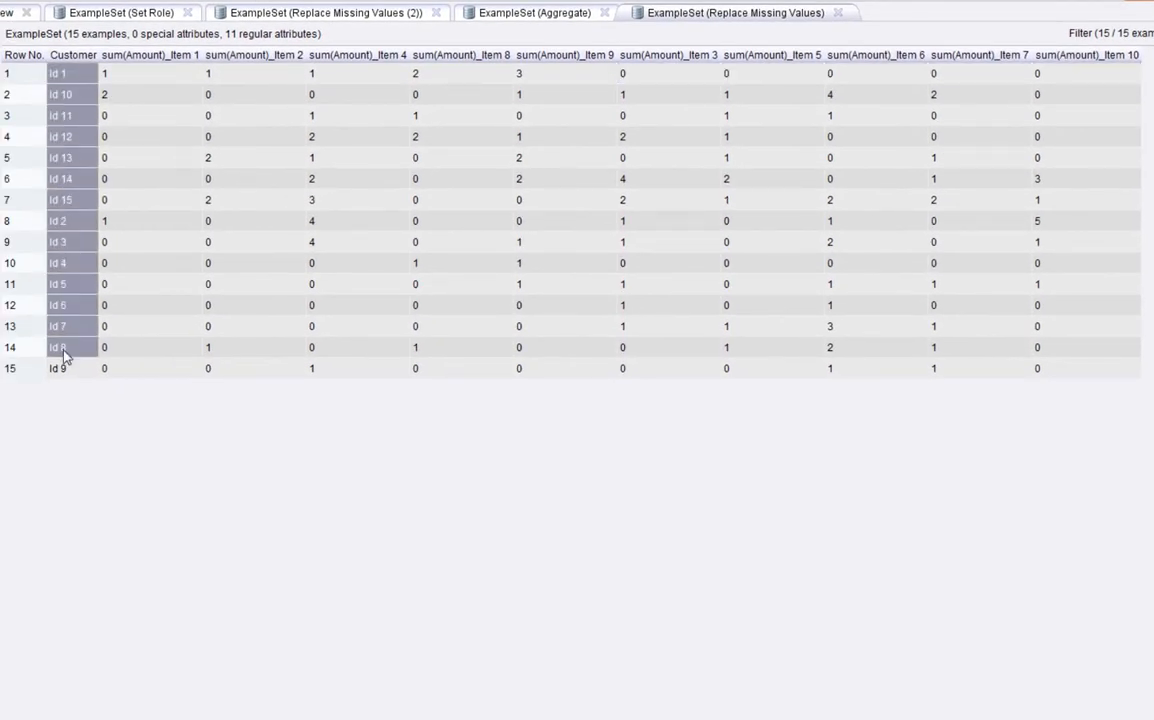
left_click(127, 80)
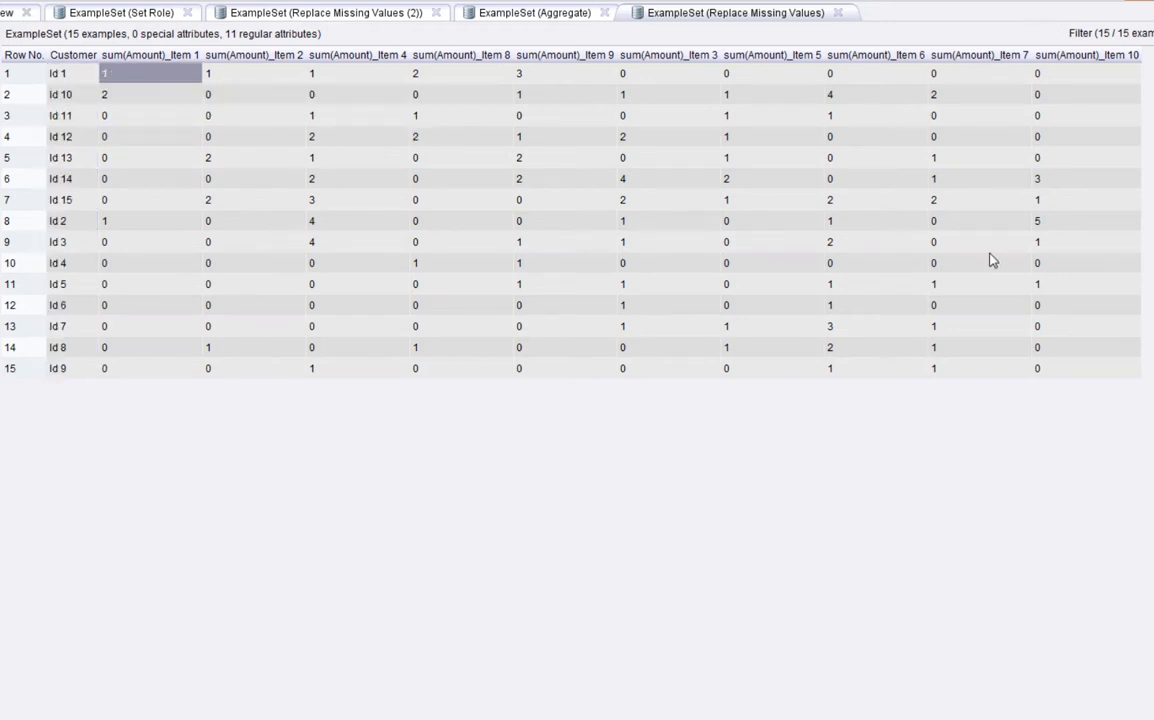
- Return to the process design and remove the breakpoint after the Aggregate operator
key("F8")
right_click(376, 258)
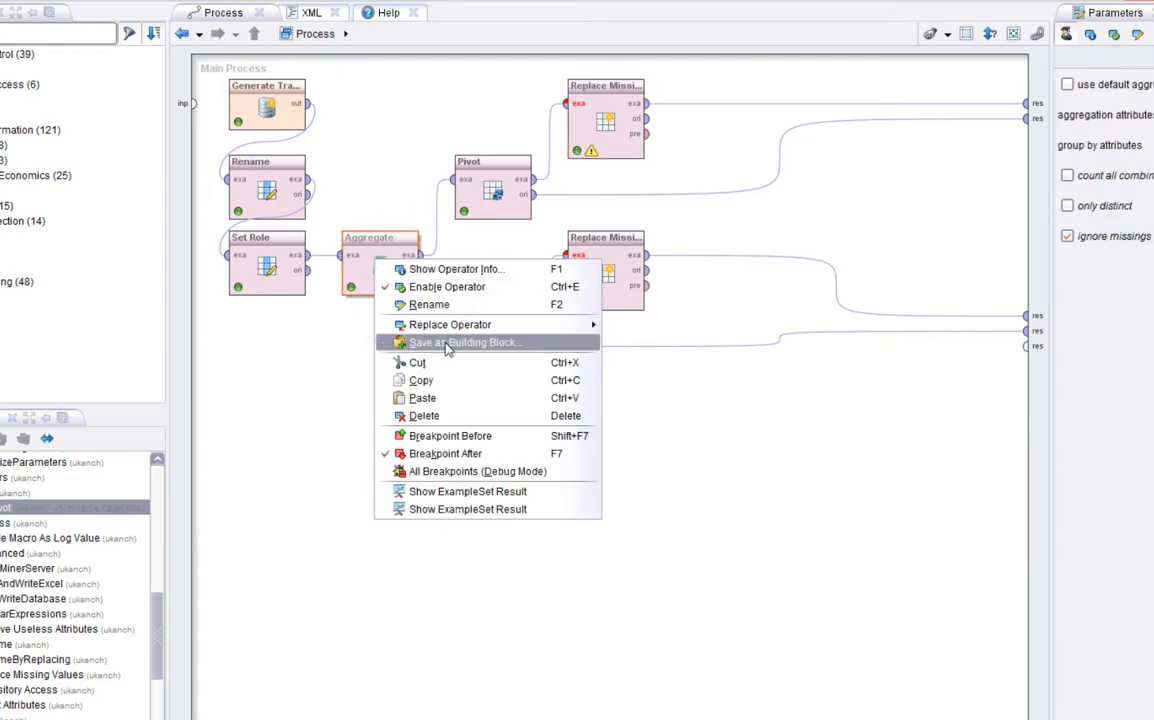
left_click(438, 456)
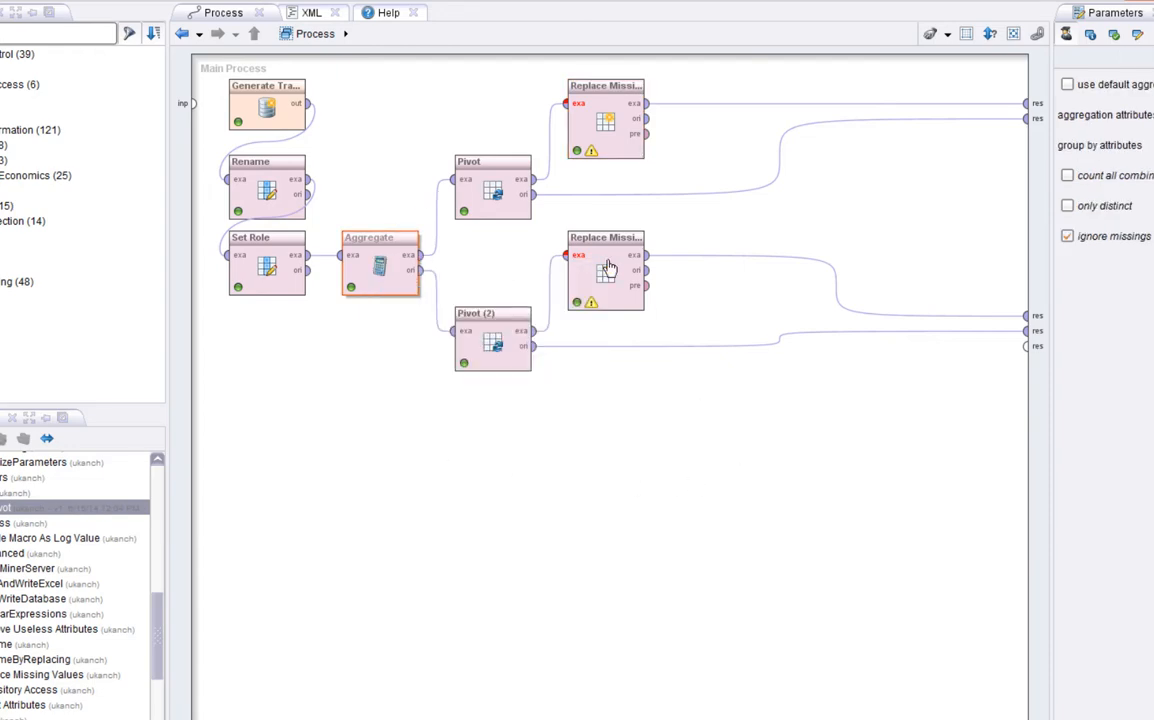
- Try the consider weights and skip constant attributes options of Pivot (2), view the weight aggregation functions, and turn both options off again
left_click(490, 335)
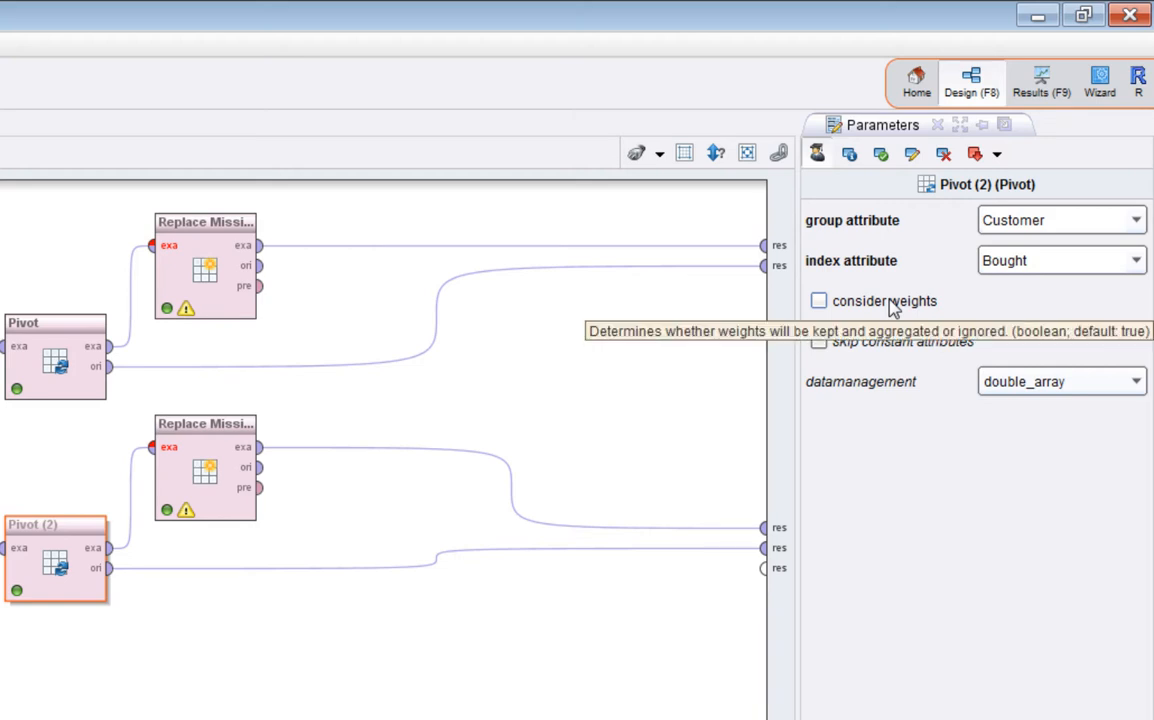
left_click(893, 308)
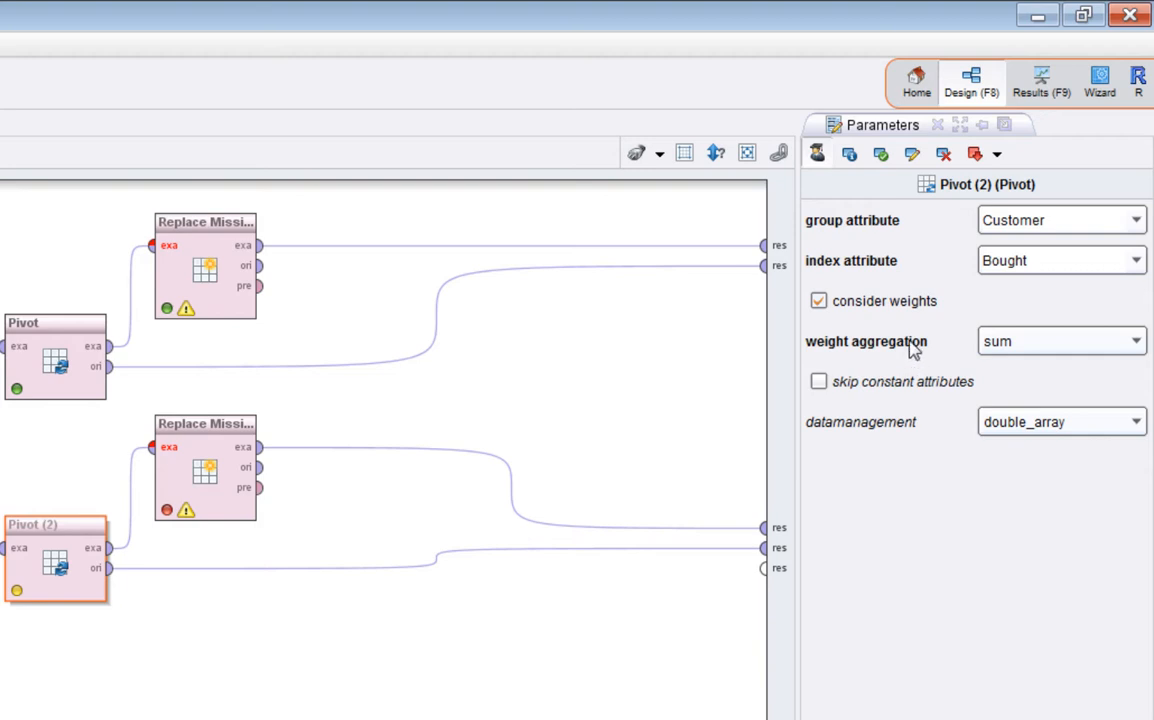
left_click(1138, 347)
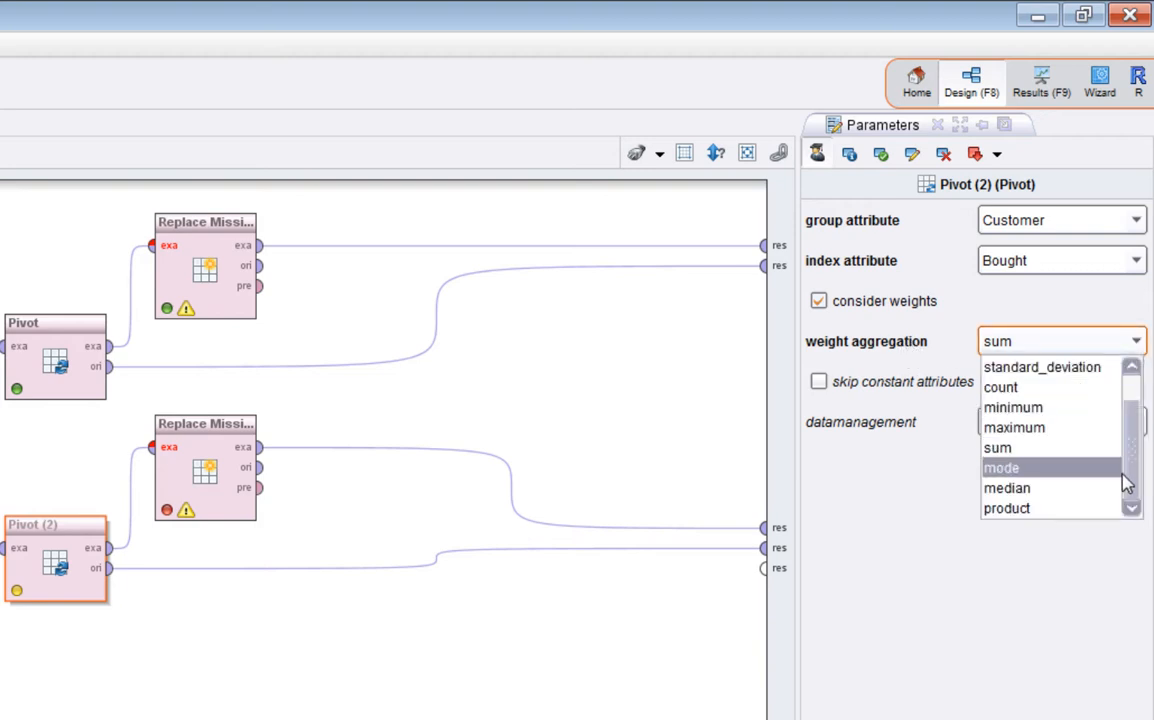
mouse_move(1131, 476)
left_mouse_down()
mouse_move(1136, 429)
mouse_move(1138, 468)
left_mouse_up()
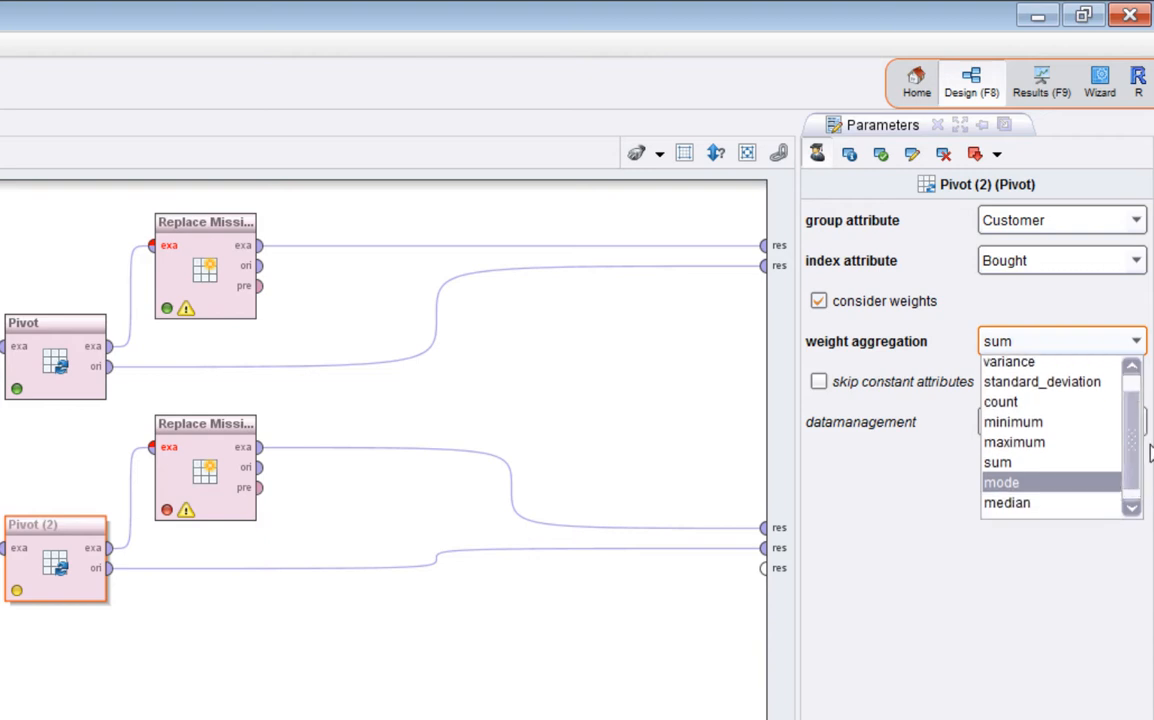
left_click(862, 301)
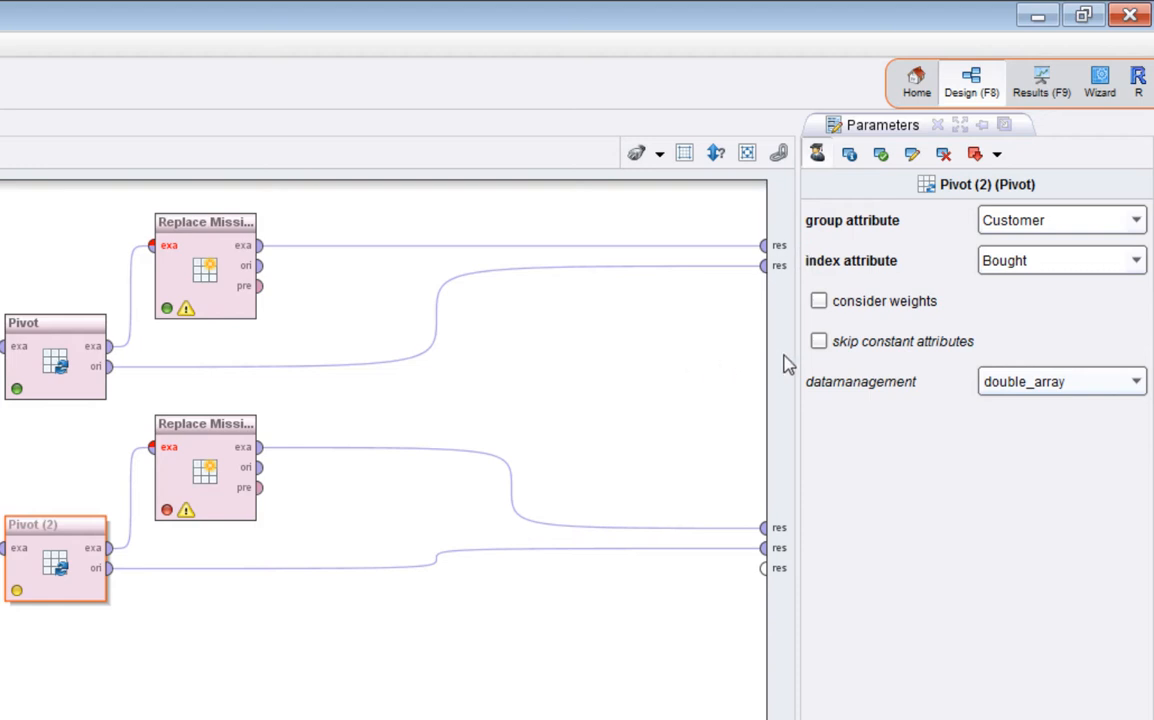
left_click(820, 341)
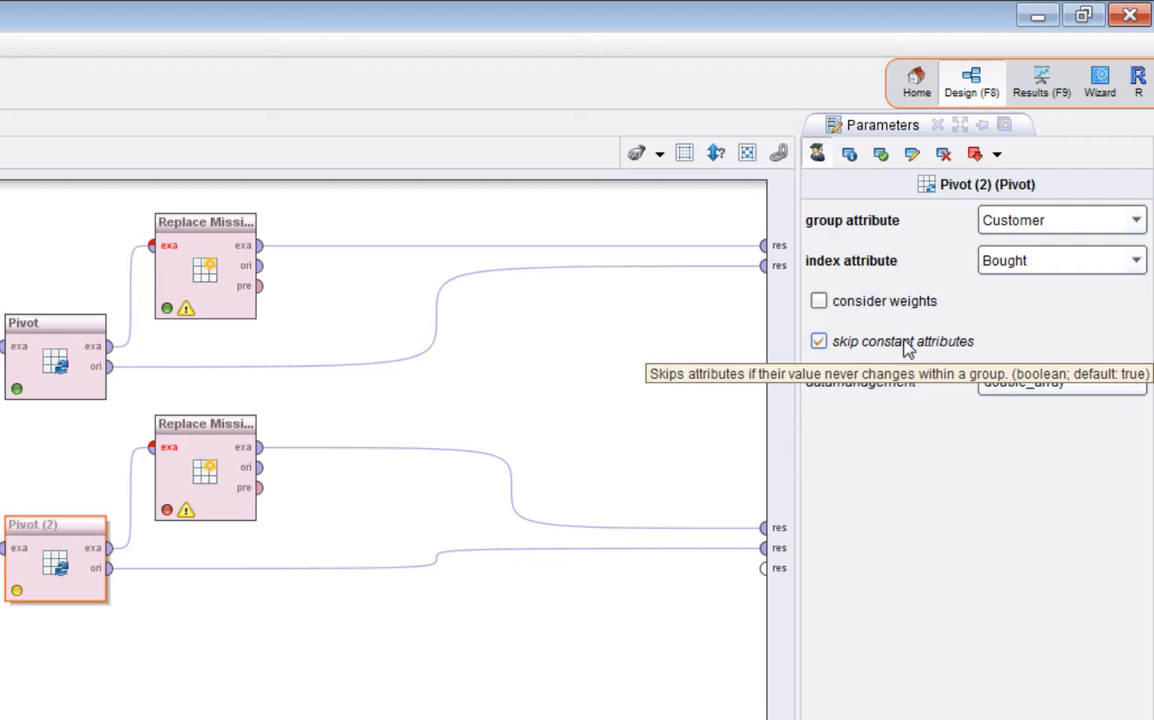
left_click(819, 341)
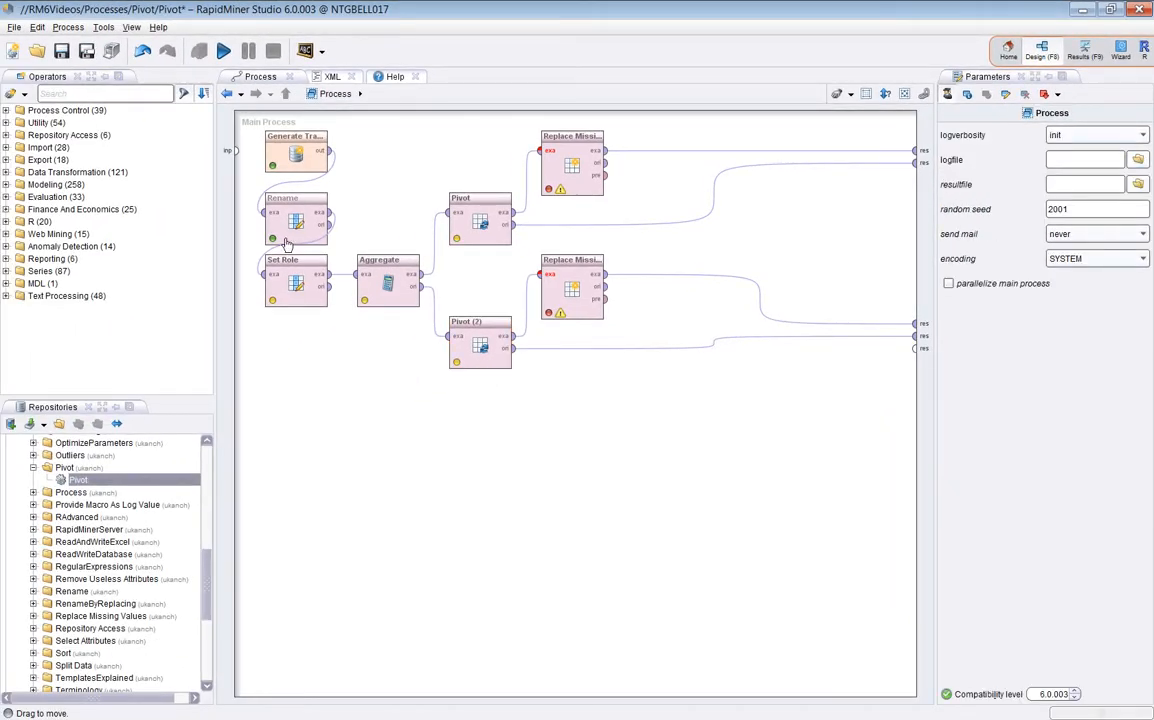
- Disable the Set Role operator for the Customer attribute and run the process without it
left_click(285, 283)
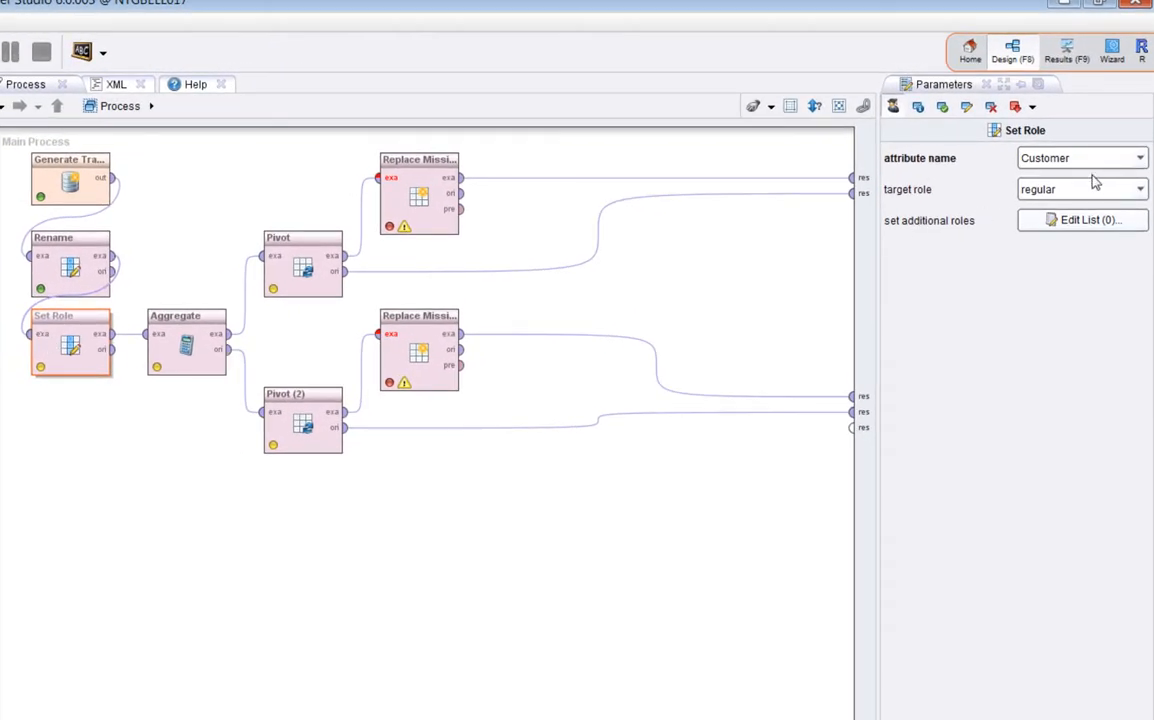
right_click(74, 327)
left_click(88, 354)
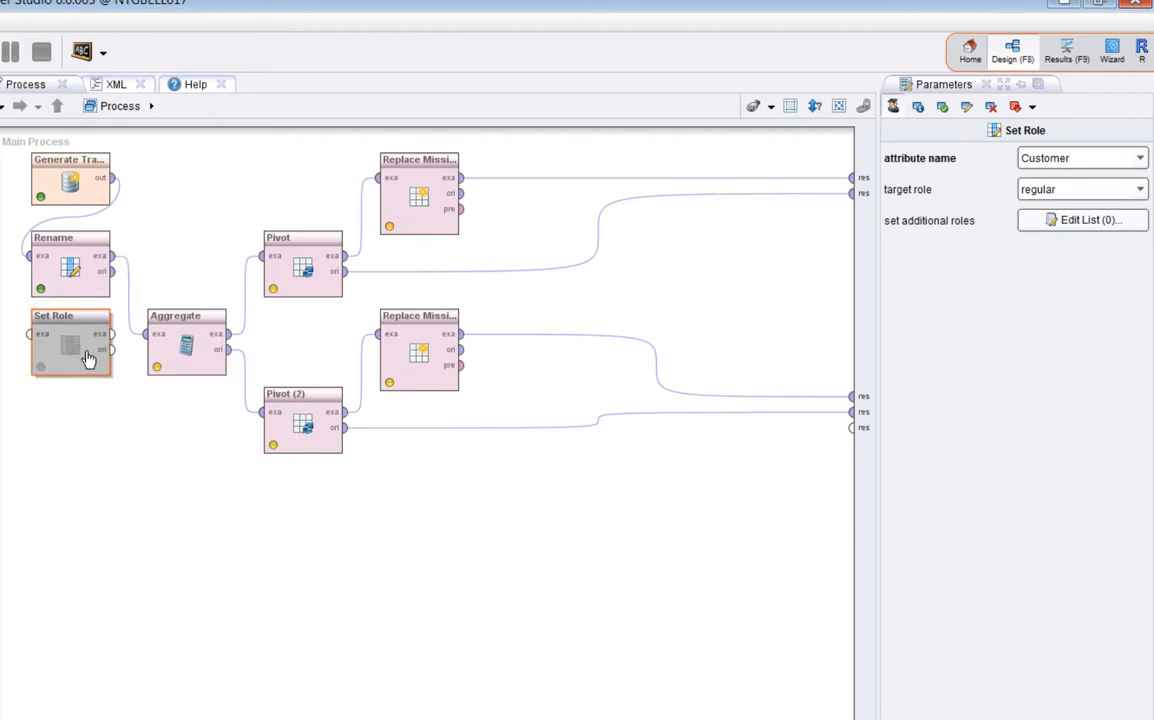
left_click(0, 52)
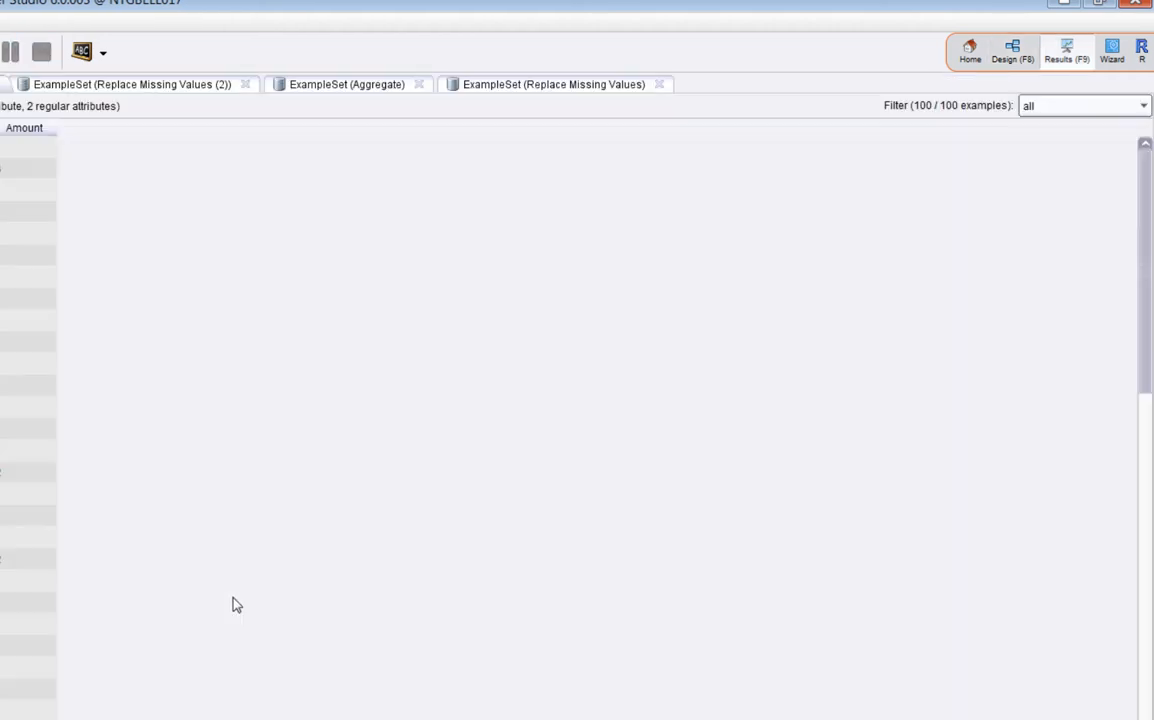
- Compare the Replace Missing Values (2) and Replace Missing Values results for a Customer column, widening the former's columns to show their full names
left_click(281, 77)
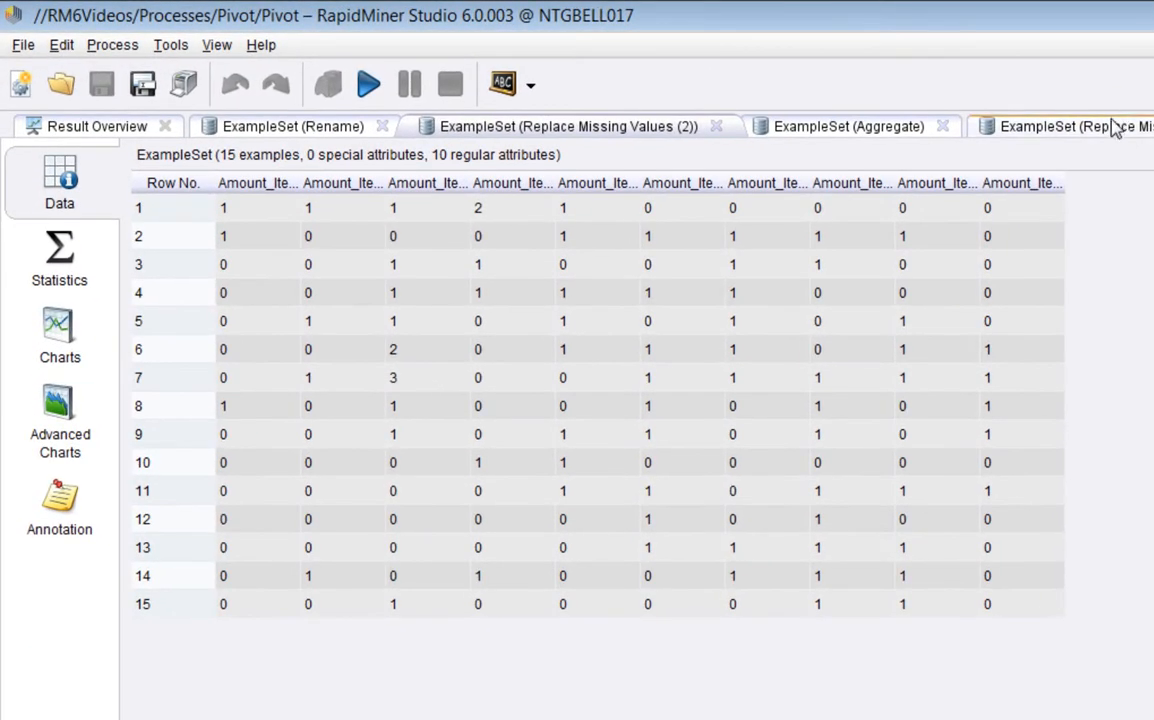
left_click(676, 80)
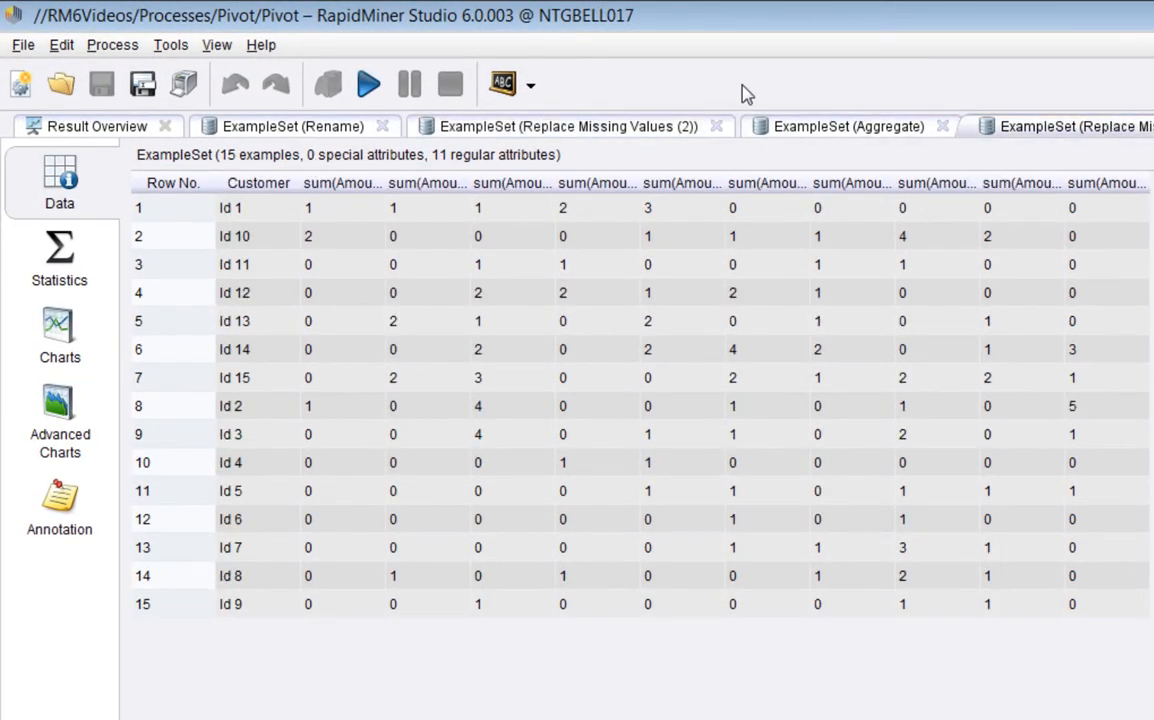
left_click(550, 125)
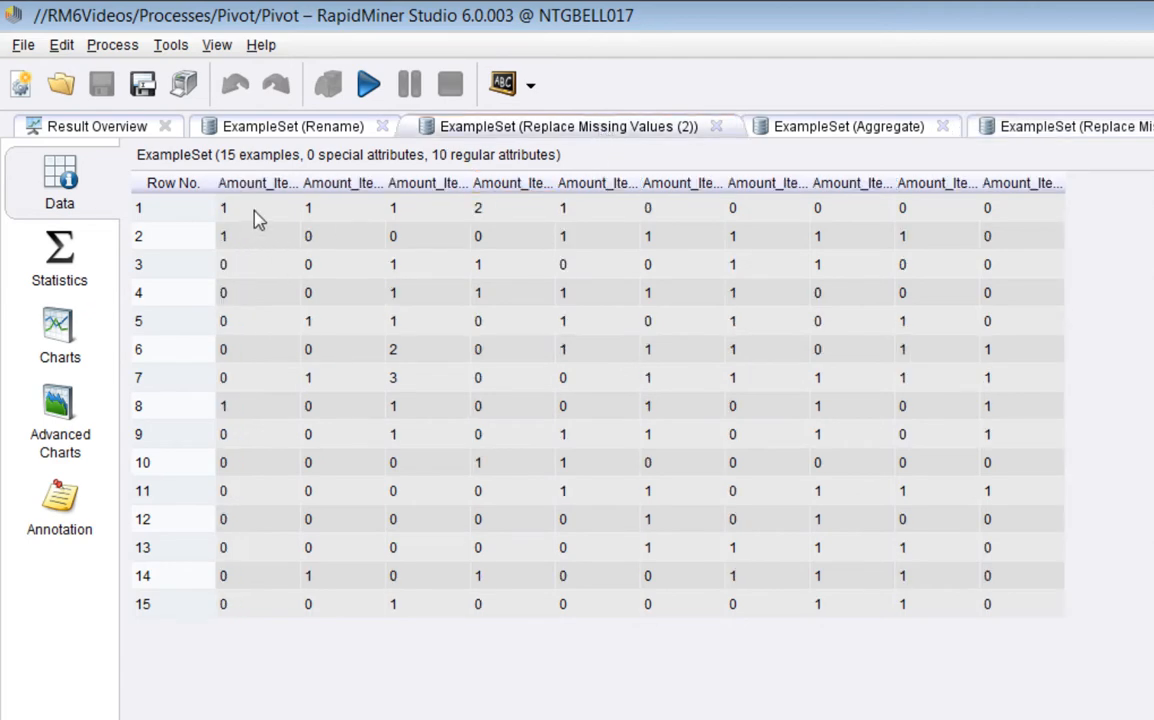
right_click(308, 264)
left_click(340, 393)
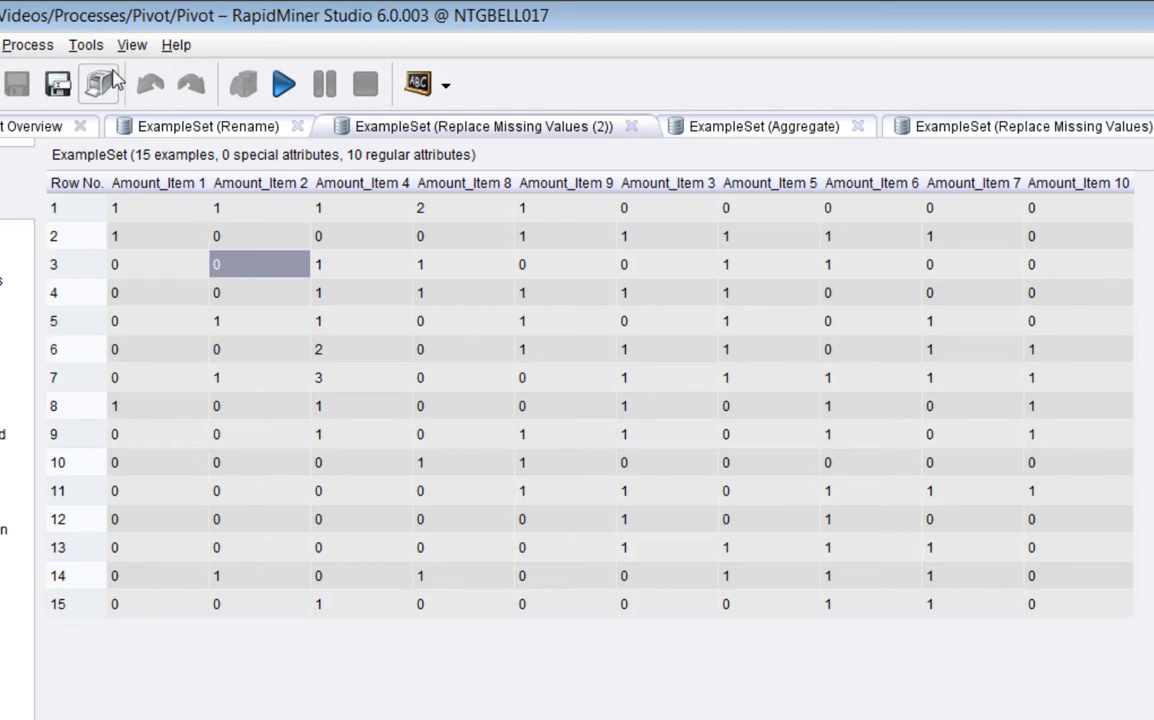
left_click(986, 128)
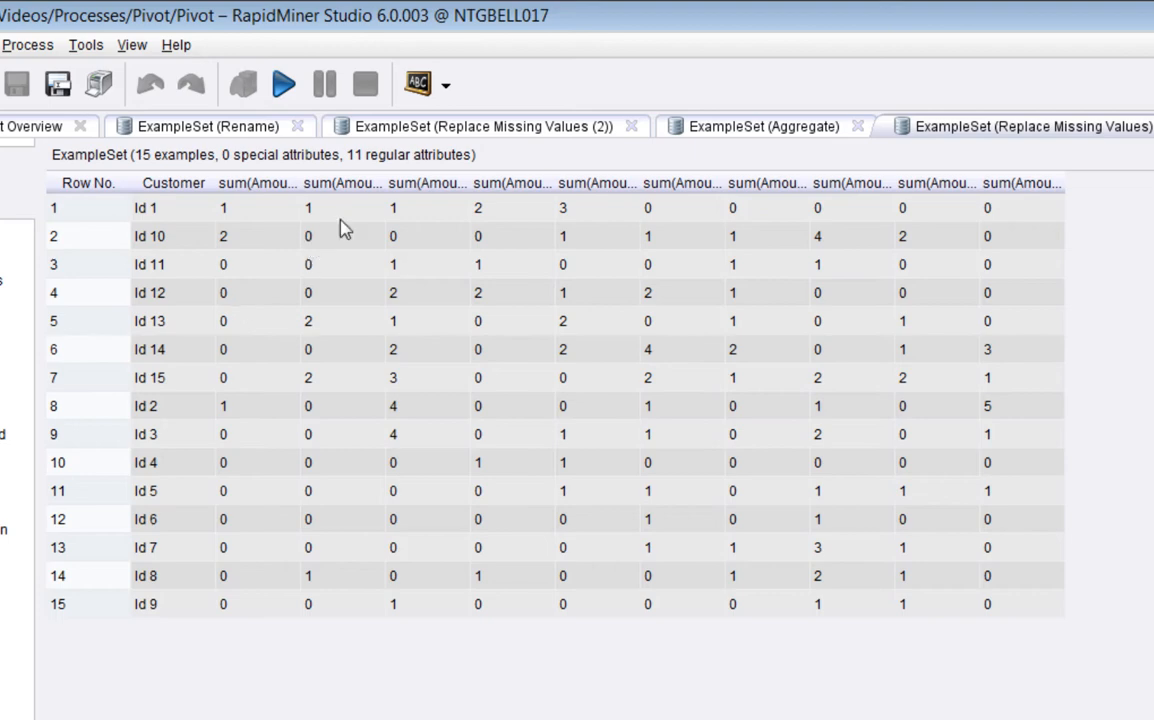
left_click(386, 127)
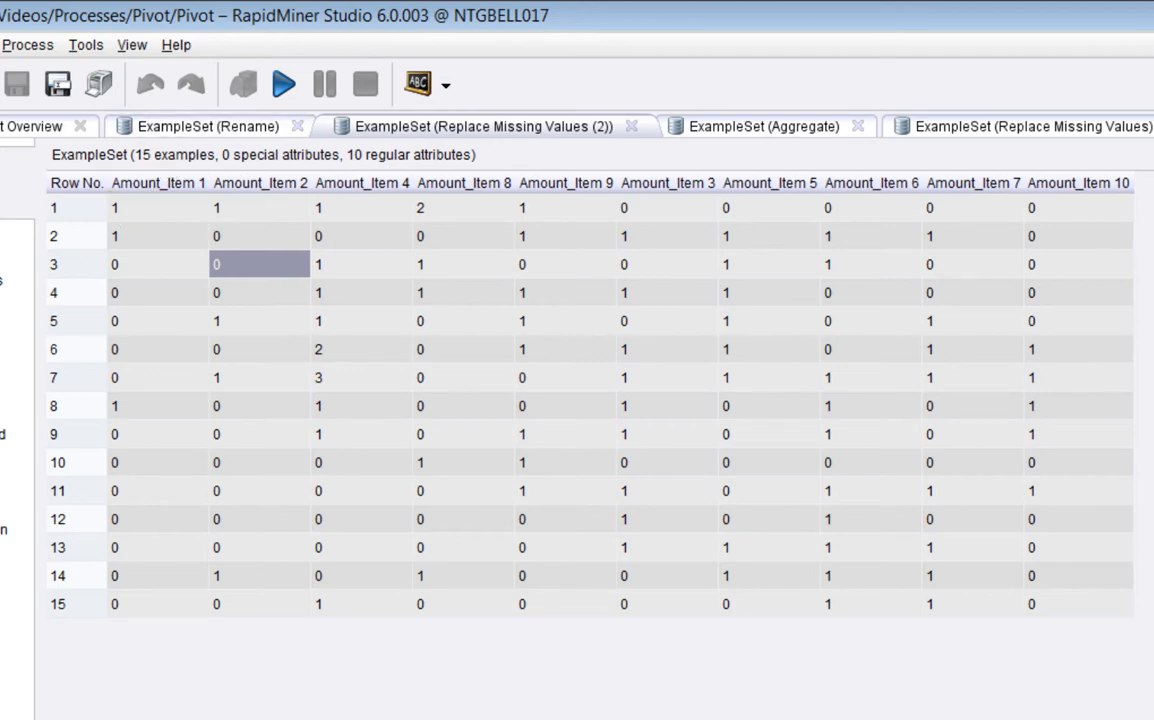
- Re-enable the Set Role operator in the process design, save the process and run it
key("F8")
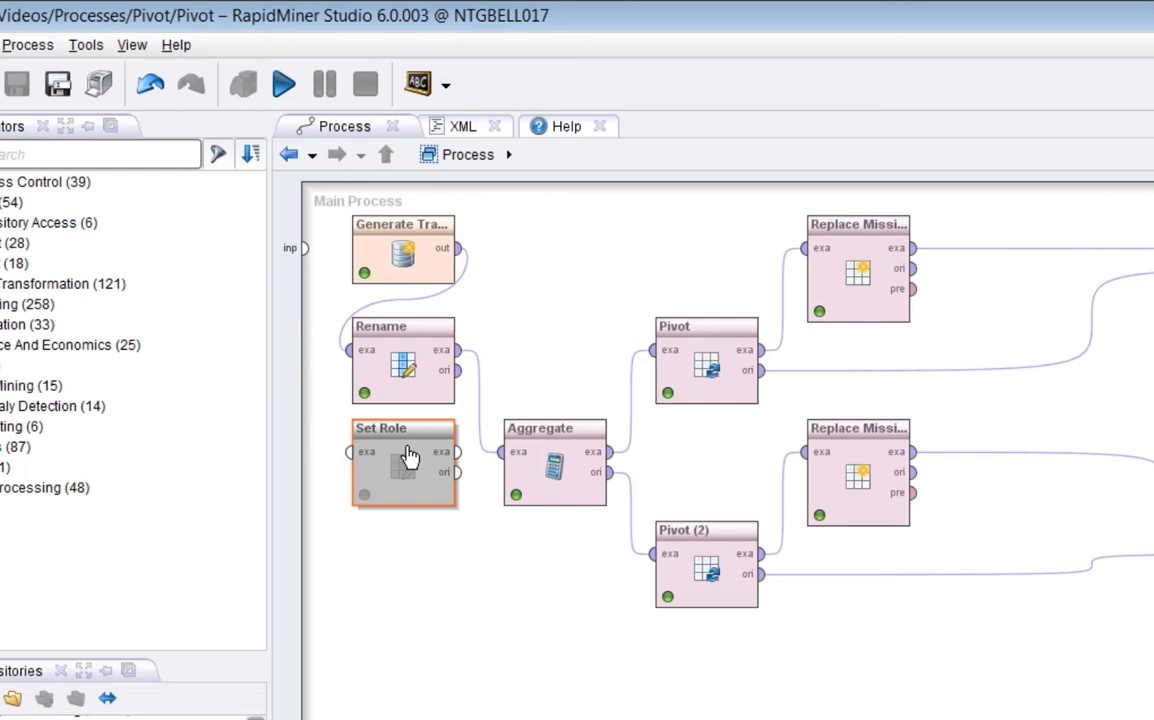
mouse_move(408, 455)
left_mouse_down()
mouse_move(488, 397)
mouse_move(406, 453)
left_mouse_up()
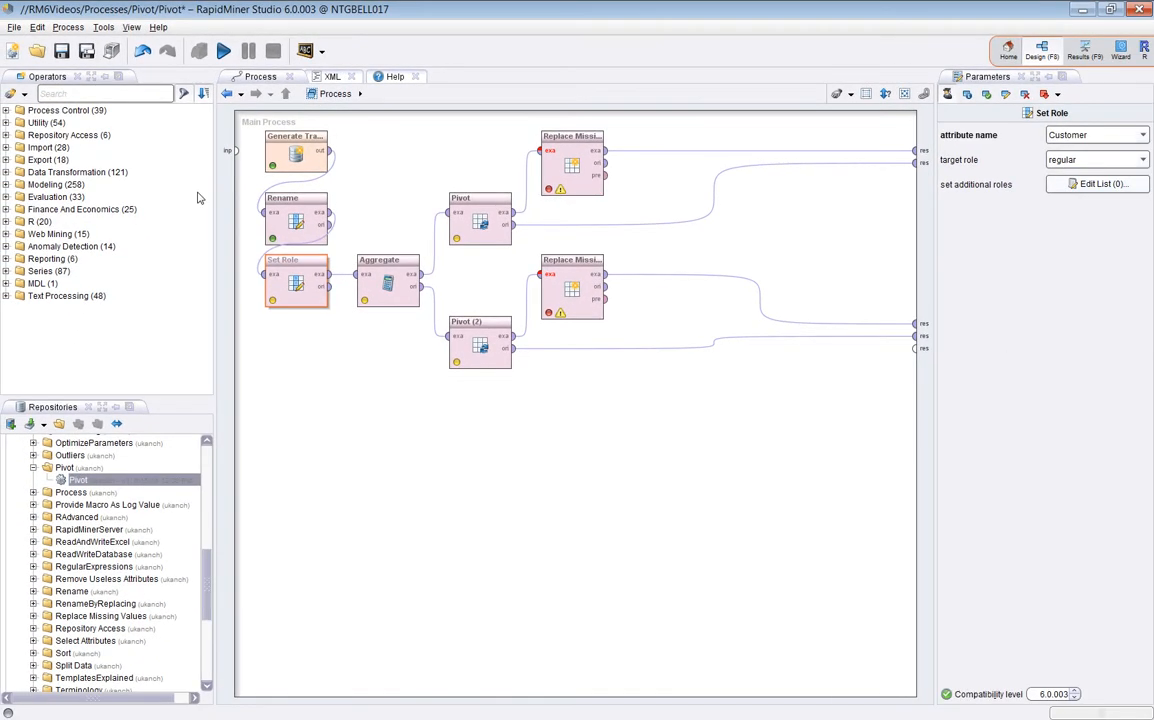
left_click(61, 50)
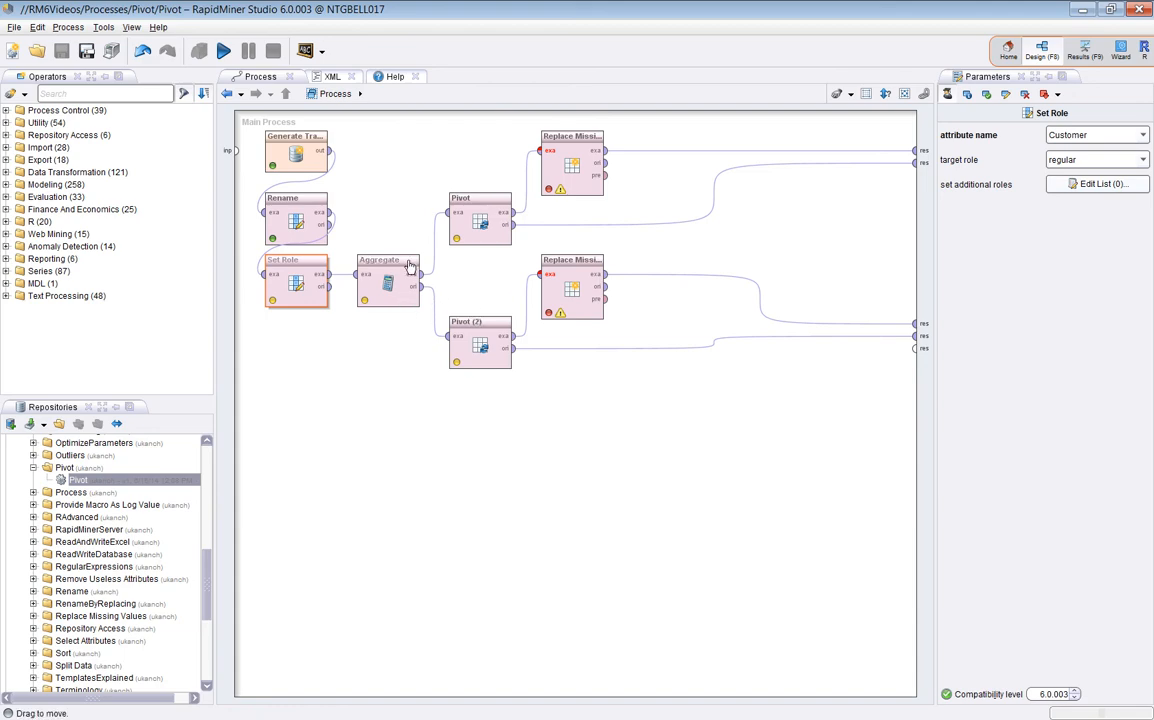
left_click(222, 51)
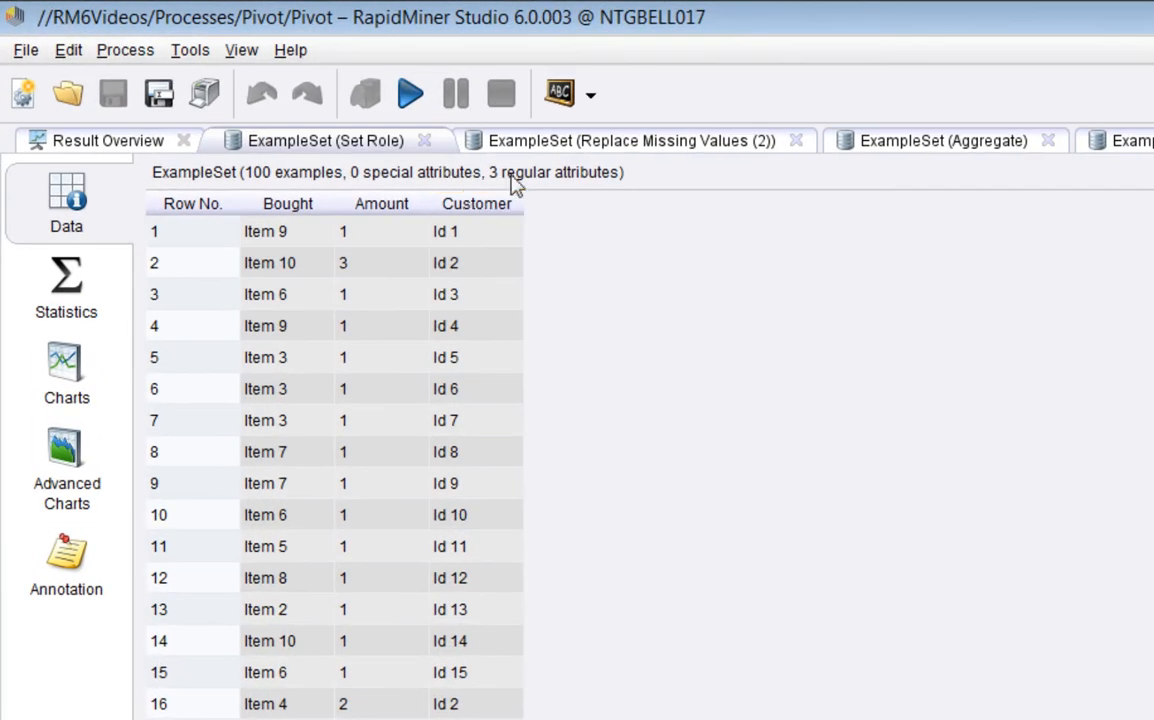
- Check the Replace Missing Values (2) result, sort the Aggregate result by Customer, and compare the first customer's rows with the Replace Missing Values row
left_click(562, 141)
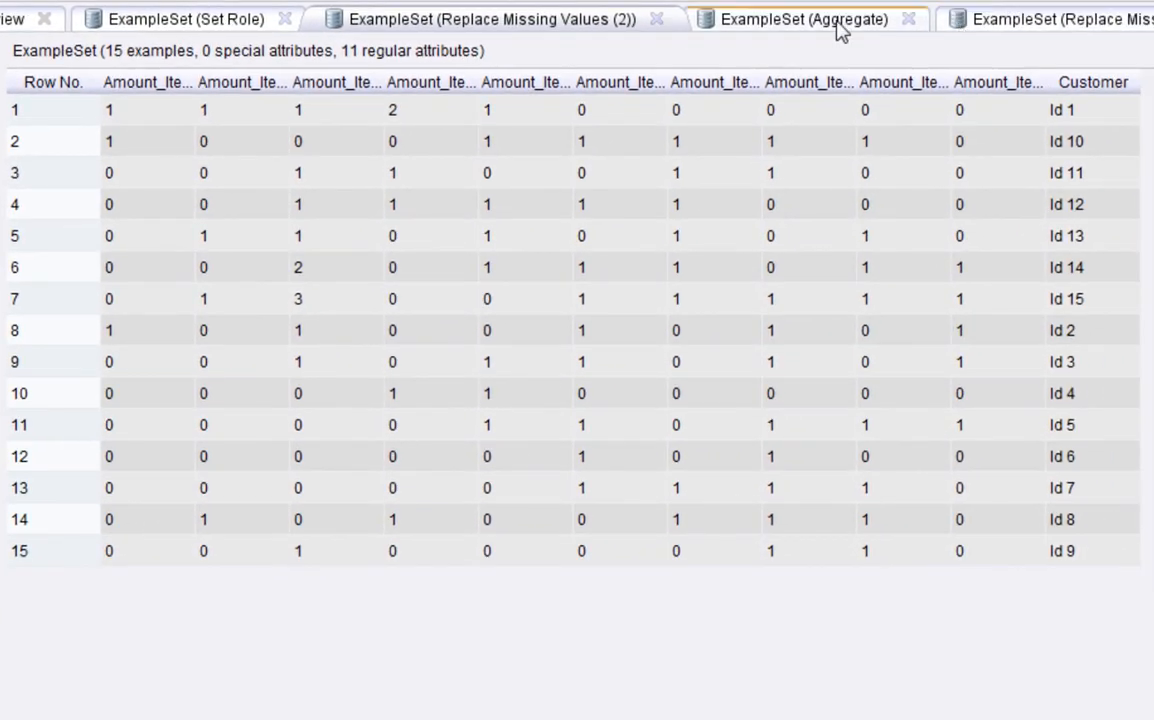
left_click(865, 45)
left_click(276, 95)
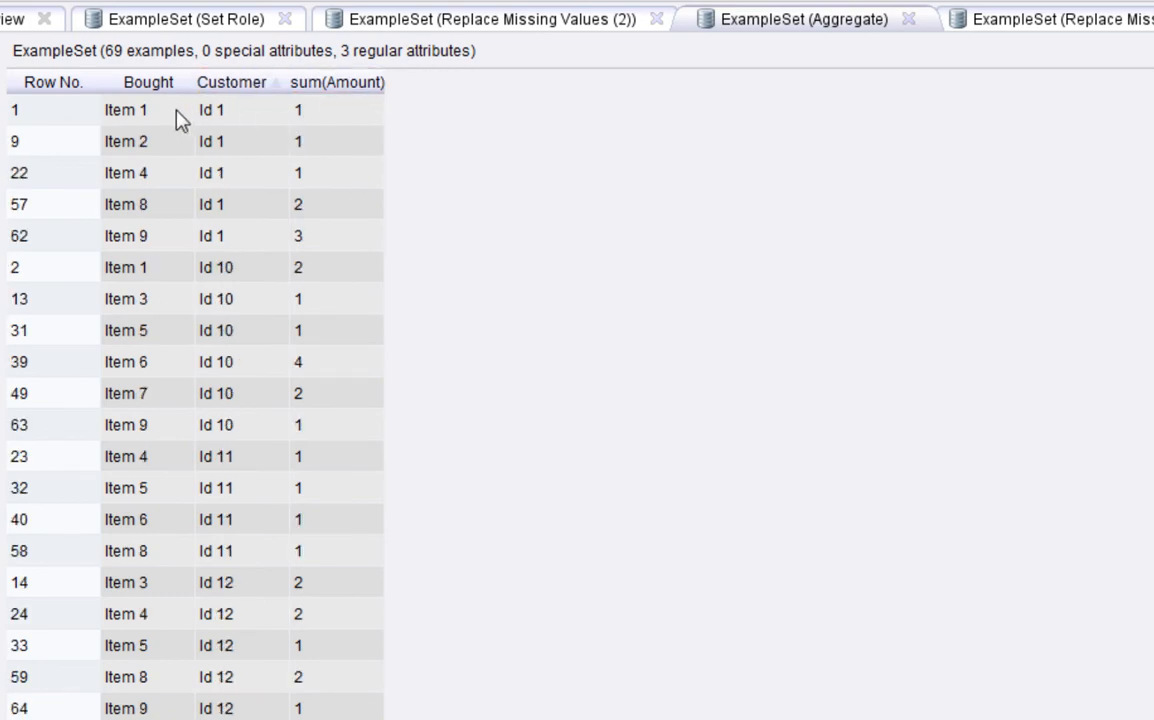
left_click_drag(178, 113, 316, 241)
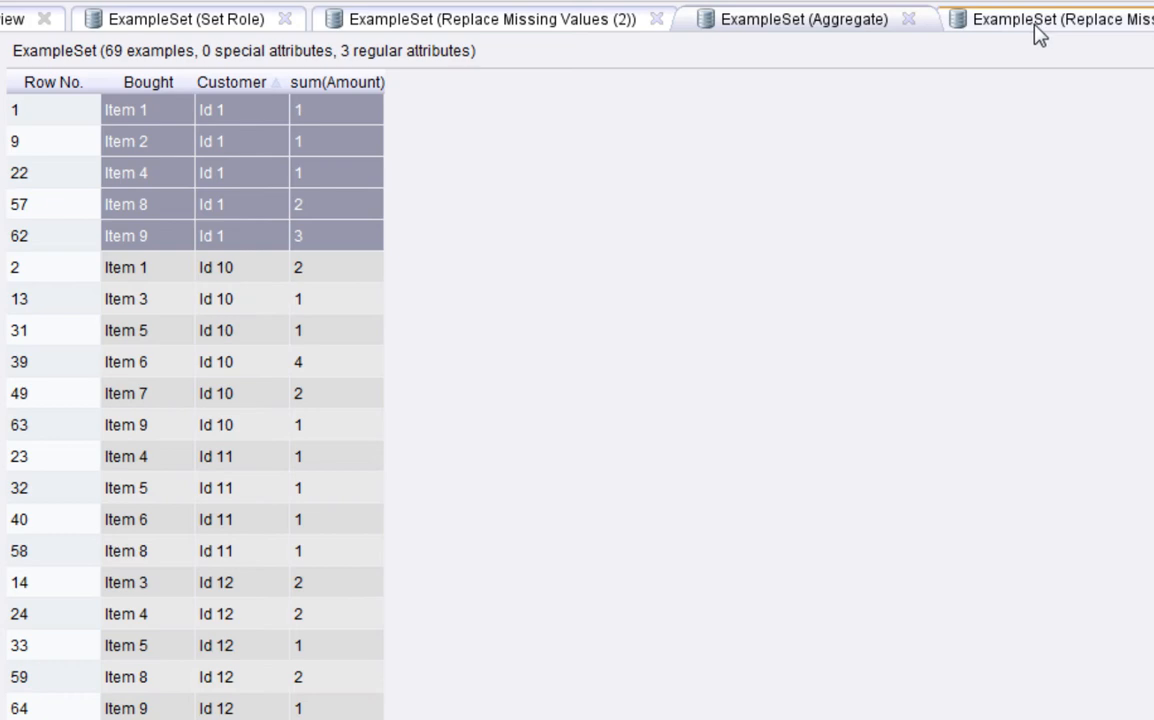
left_click(935, 24)
left_click_drag(150, 113, 605, 124)
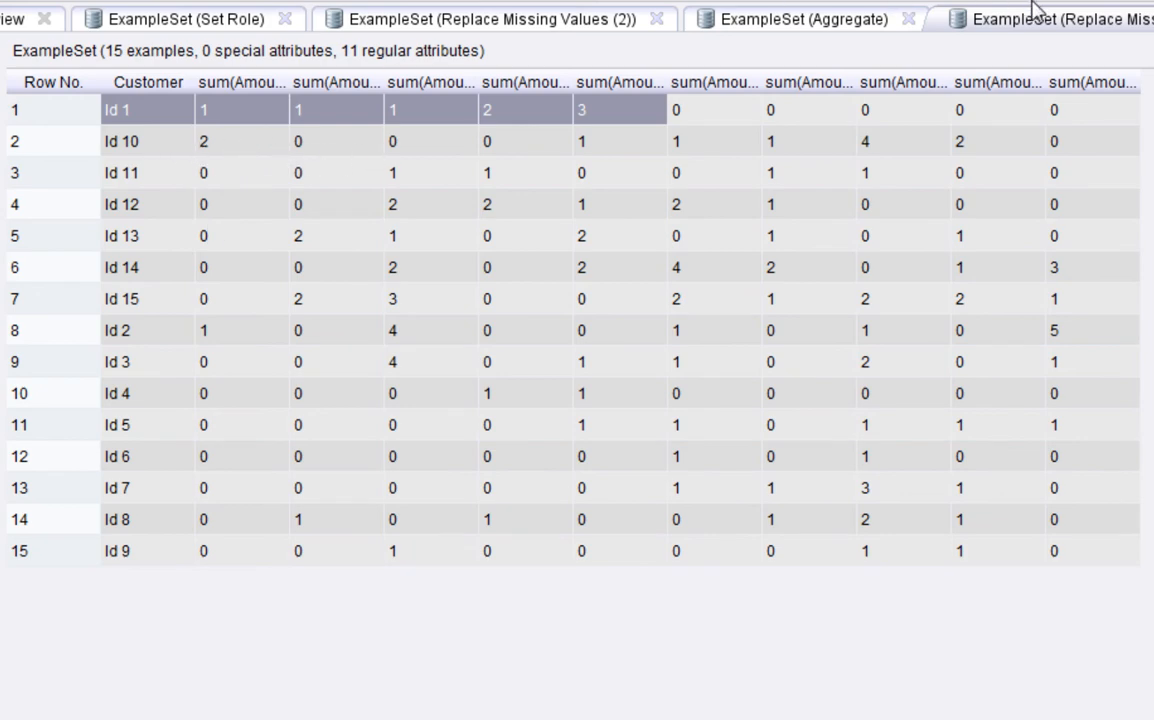
- Compare the second customer's rows in the Aggregate result with that customer's single row in the Replace Missing Values result
left_click(806, 26)
left_click_drag(298, 268, 250, 430)
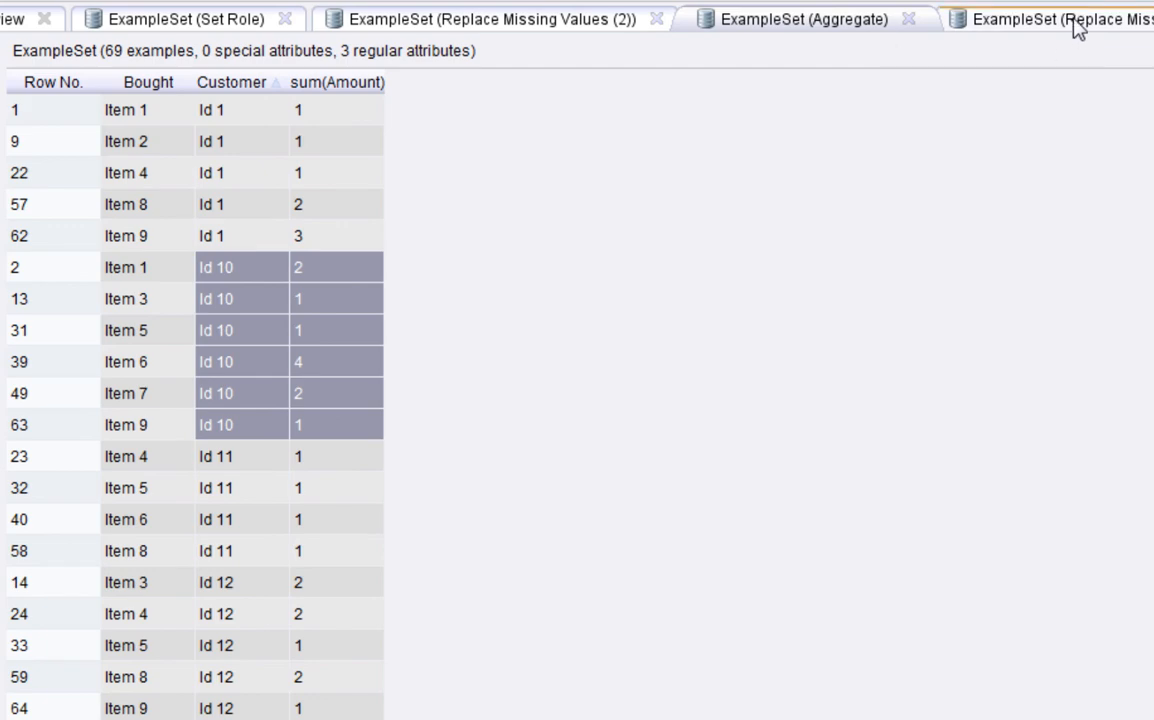
left_click(1000, 24)
left_click_drag(224, 147, 1080, 153)
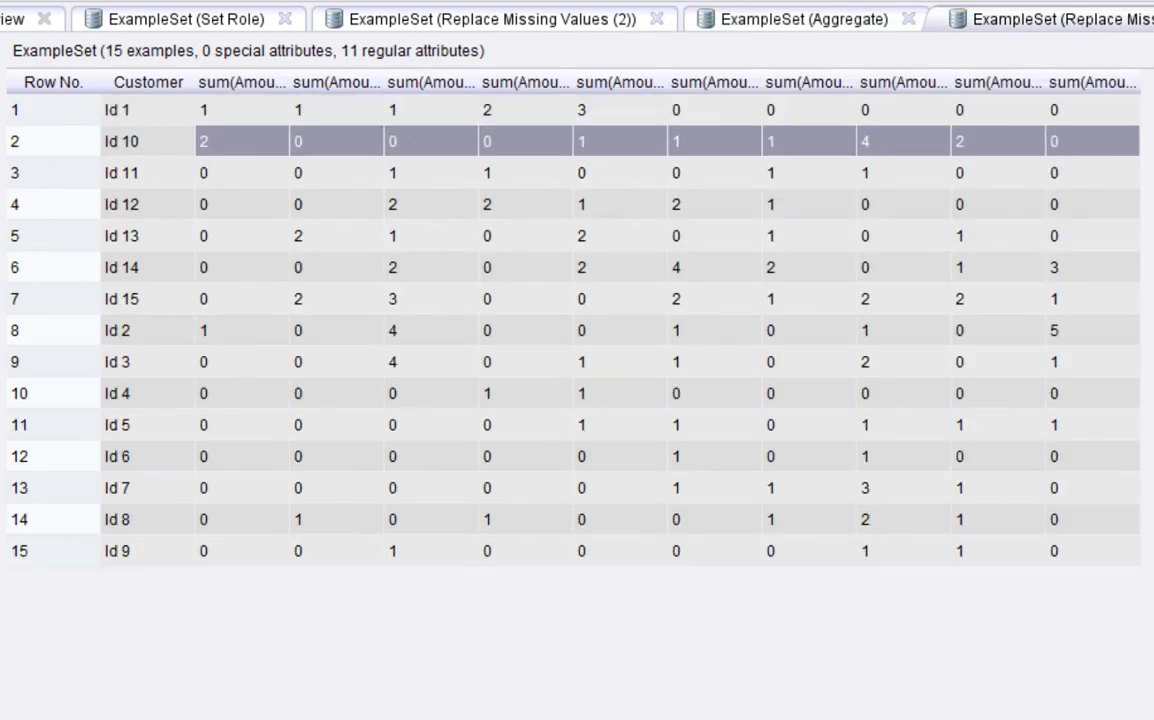
- Compare the third customer's Aggregate rows with that customer's Item 4 and Item 8 sums in the Replace Missing Values result
left_click(786, 20)
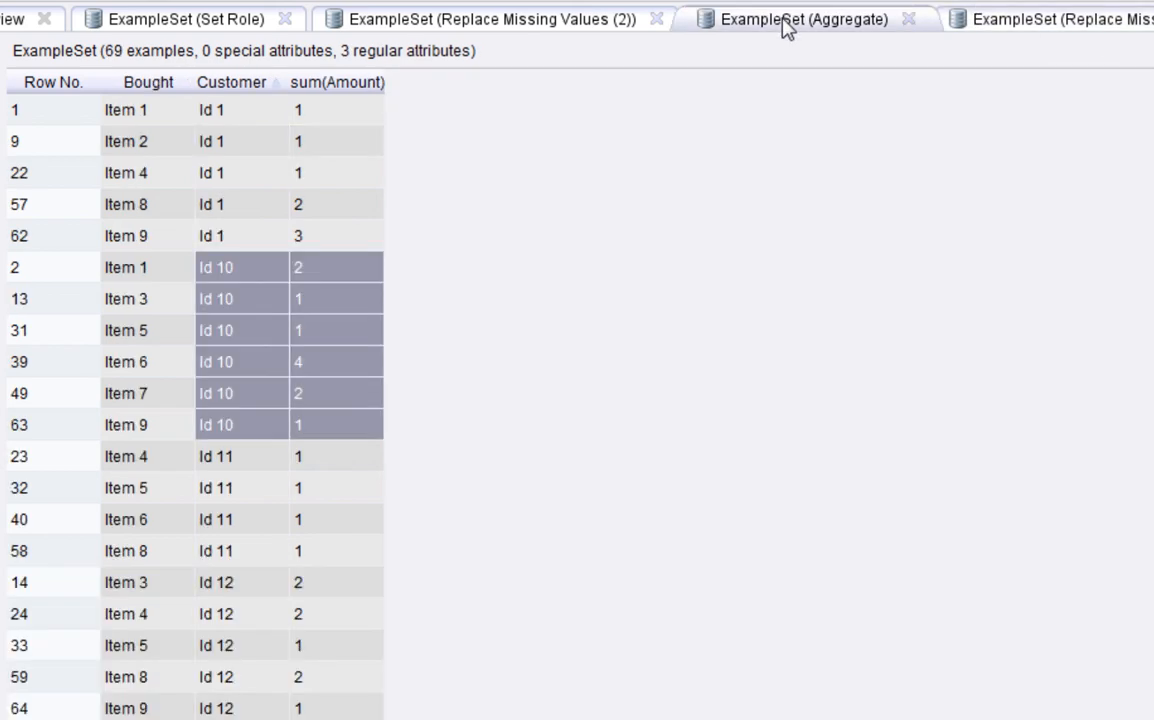
left_click_drag(222, 458, 362, 558)
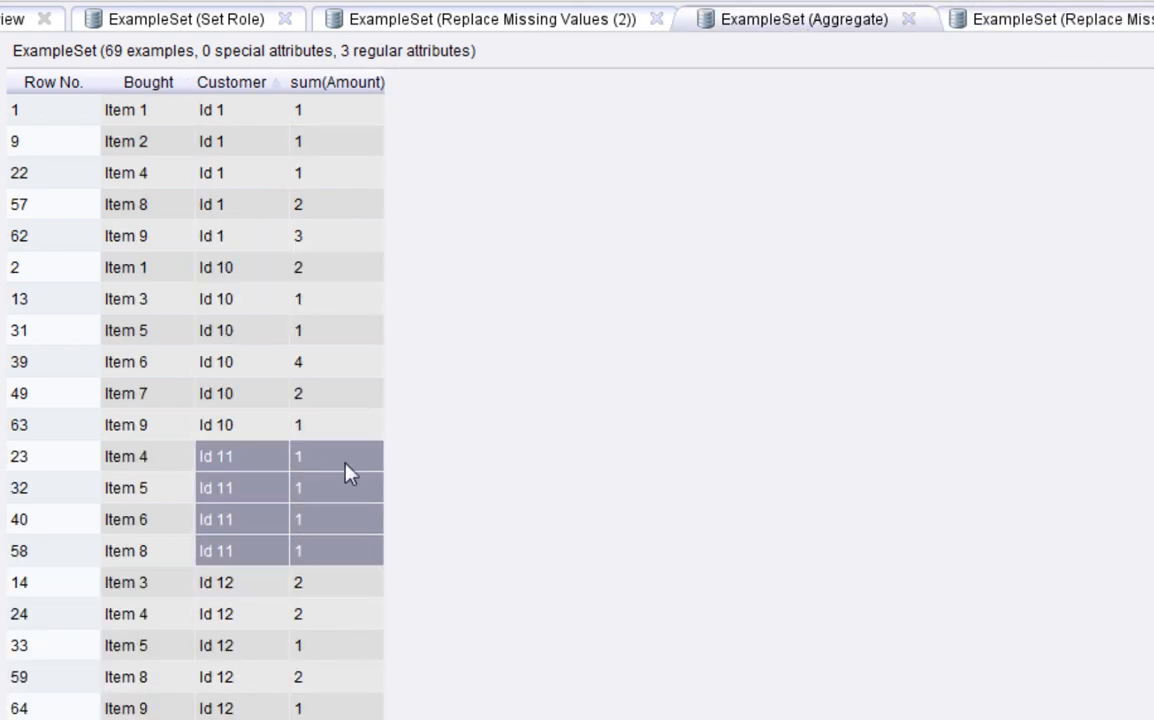
left_click(1022, 24)
left_click_drag(392, 175, 520, 178)
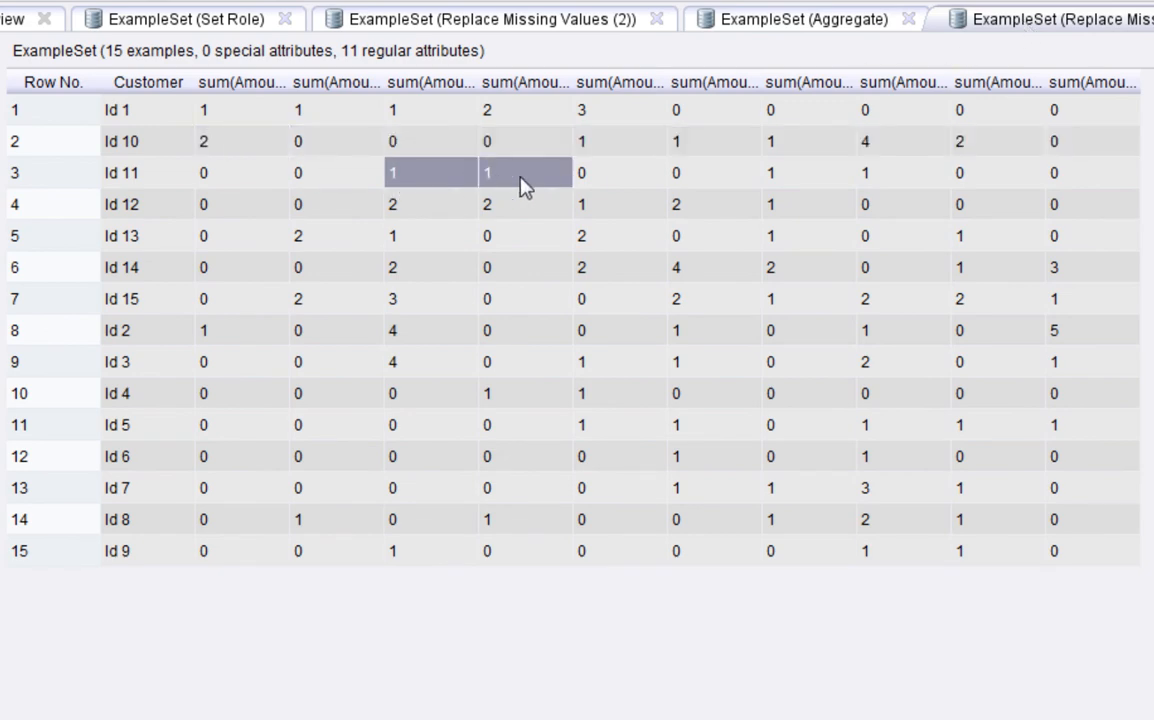